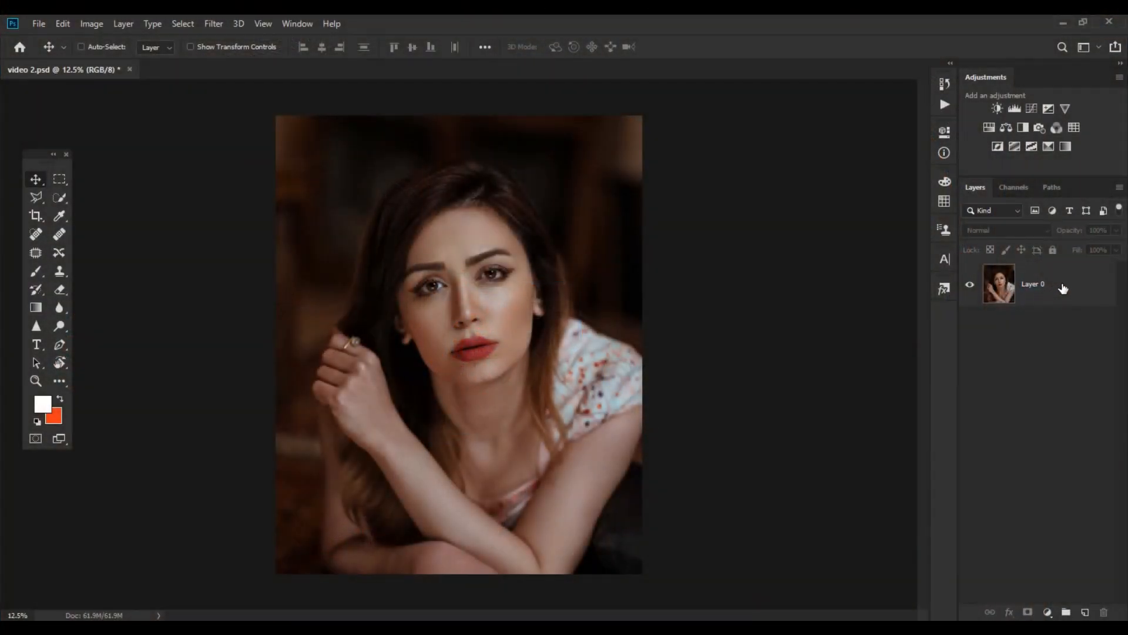
Step: Duplicate the portrait layer and open the SkinFiner filter on the copy
left_click_drag(1060, 287, 1086, 612)
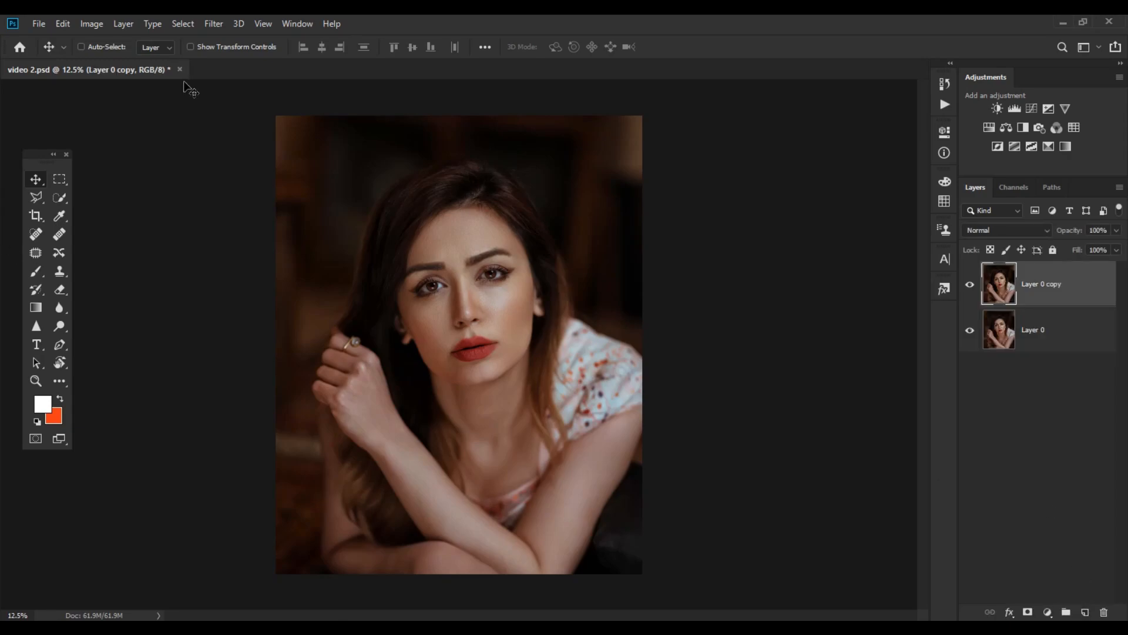
left_click(213, 23)
mouse_move(337, 351)
left_click(396, 351)
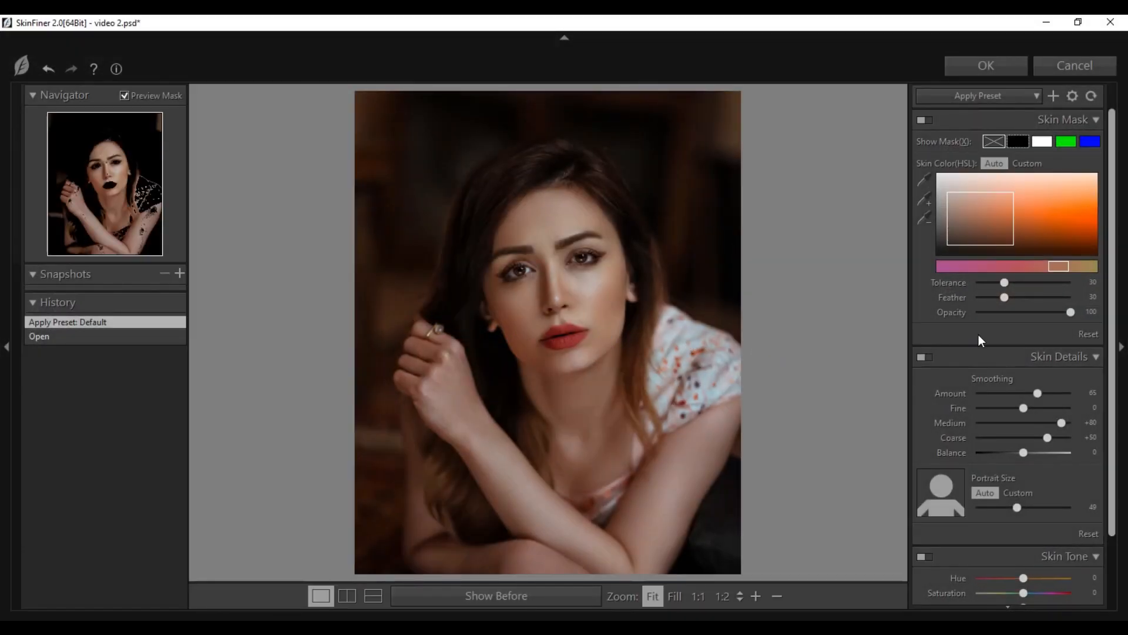
Step: Set the skin smoothing Amount to 70 and Fine to +41, and apply the filter
left_click_drag(1038, 391, 1035, 407)
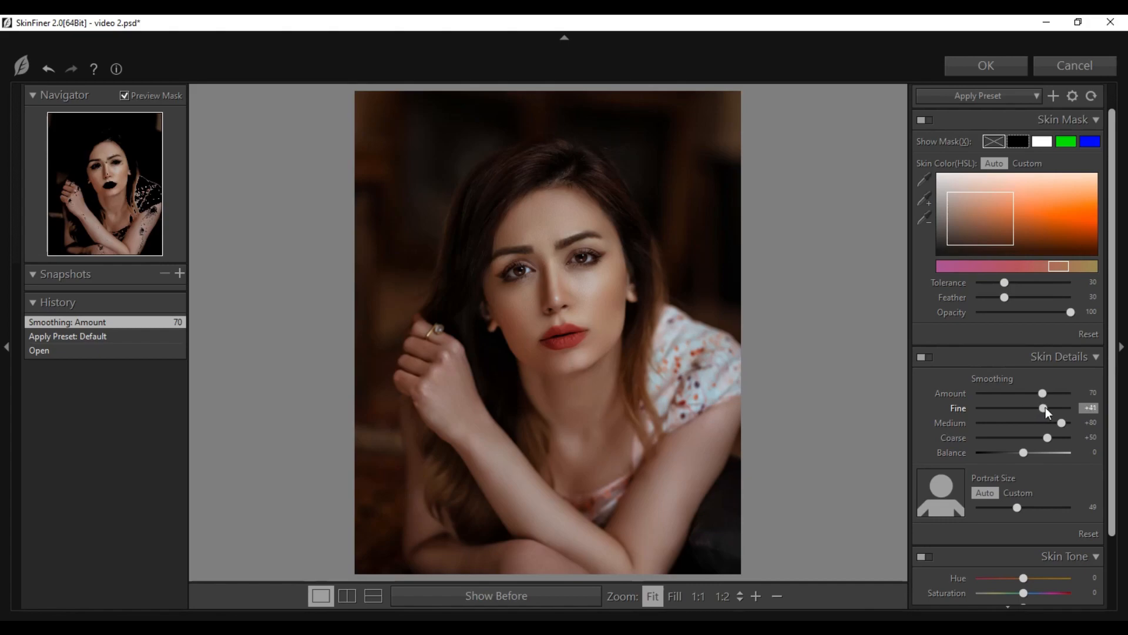
left_click_drag(1047, 407, 1044, 407)
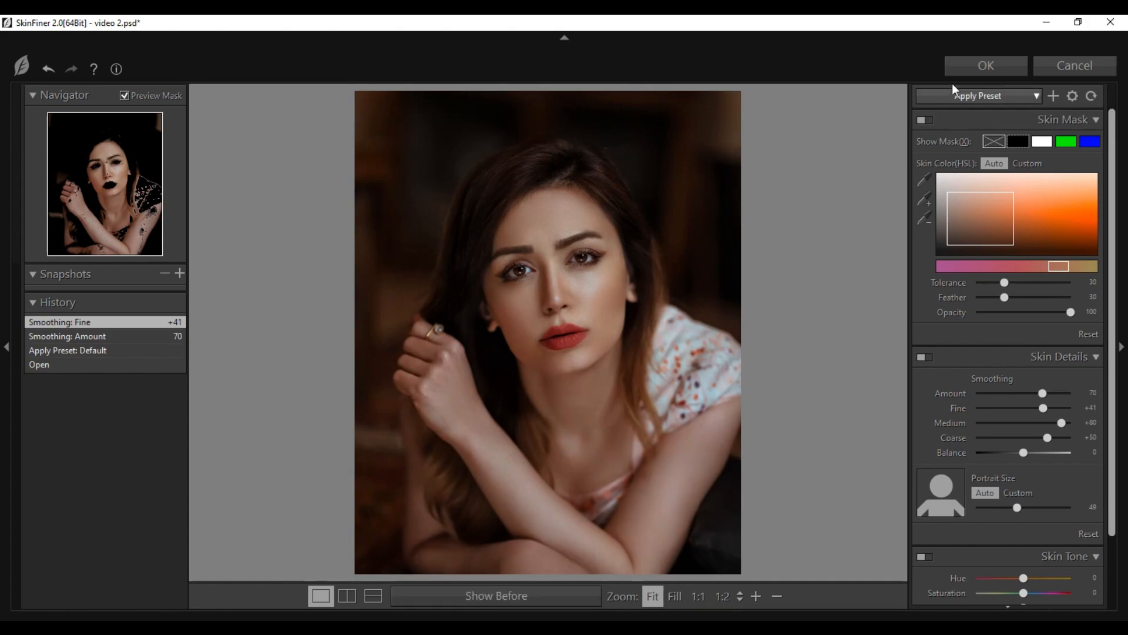
left_click(963, 68)
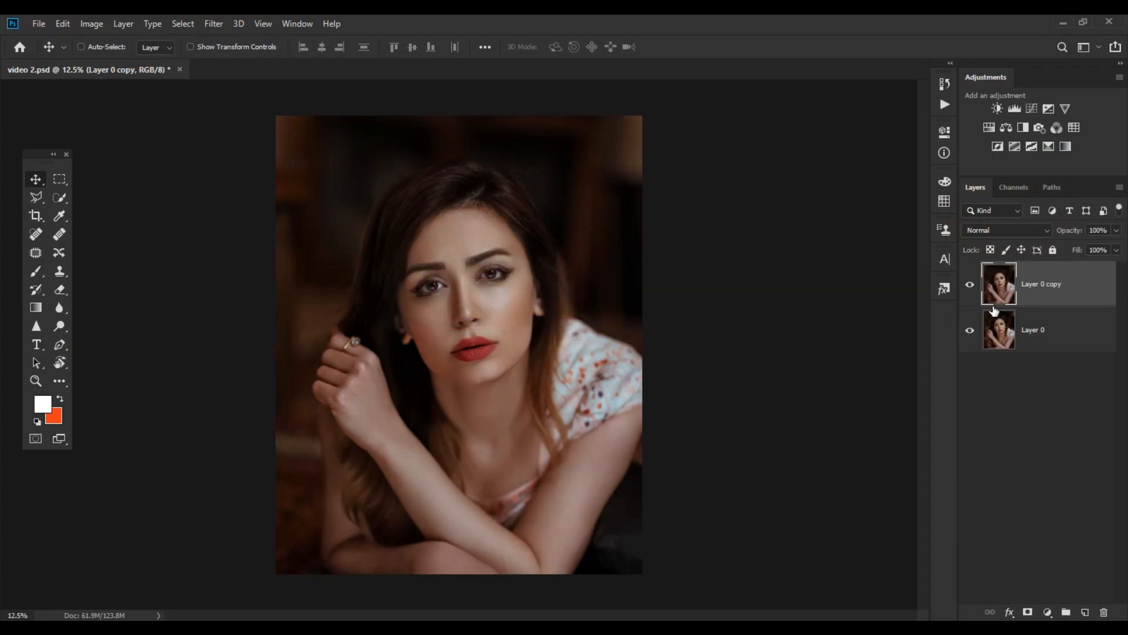
Step: Add a Curves adjustment layer above the smoothed copy and set its blend mode to Screen
left_click(1046, 610)
left_click(1043, 427)
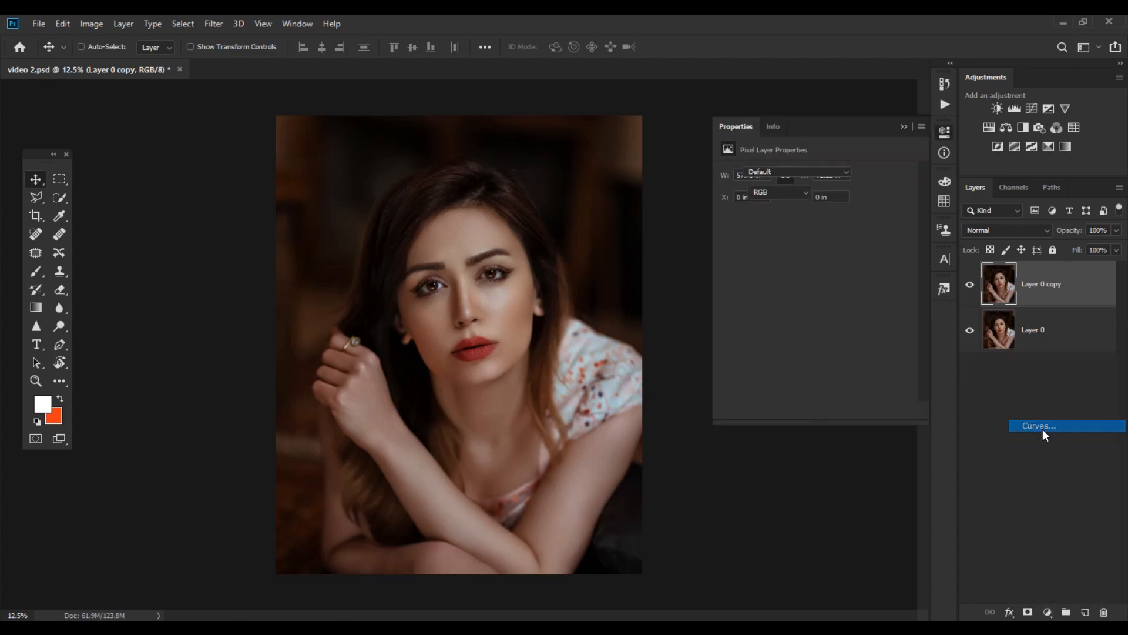
left_click(904, 127)
left_click(1091, 291)
left_click(1023, 230)
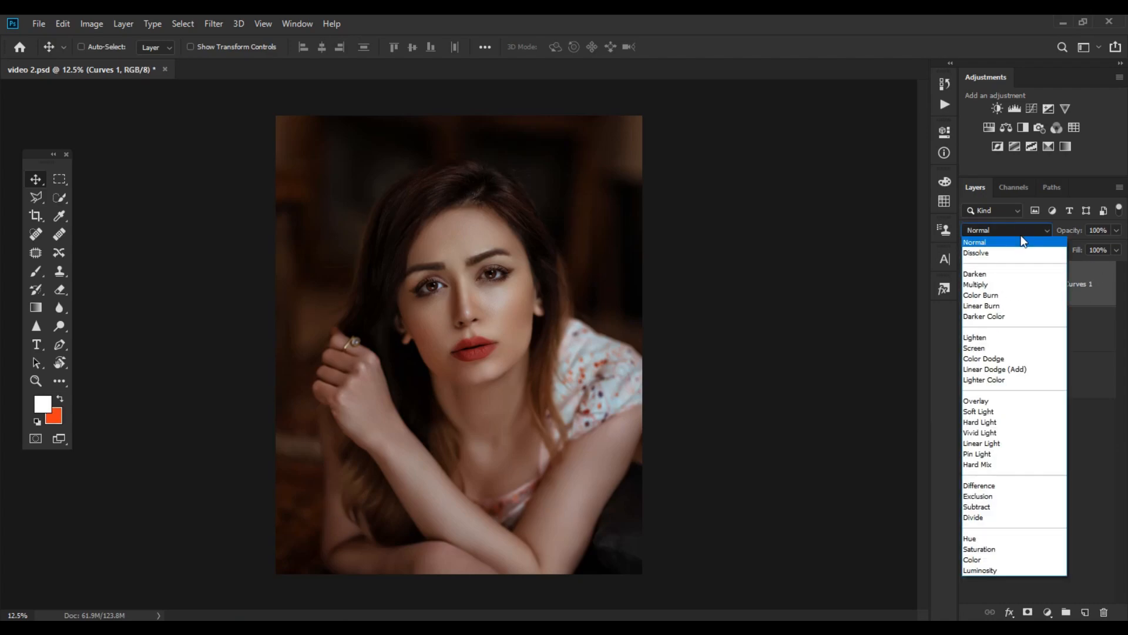
left_click(990, 344)
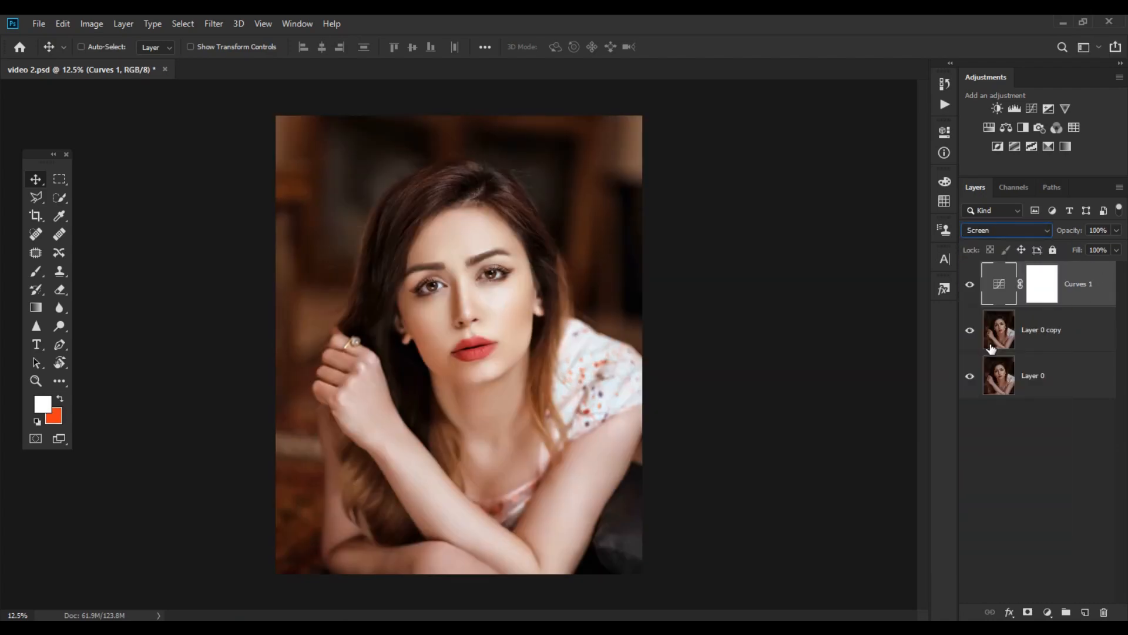
Step: Duplicate the Curves layer and set the duplicate's blend mode to Multiply
left_click_drag(1088, 286, 1088, 611)
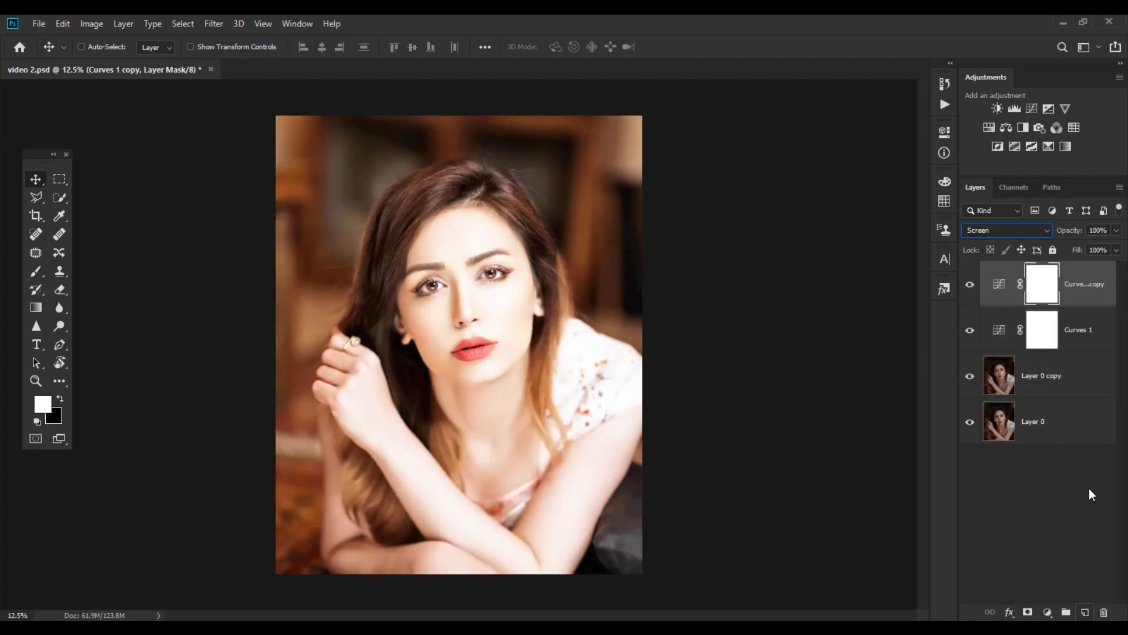
left_click(996, 230)
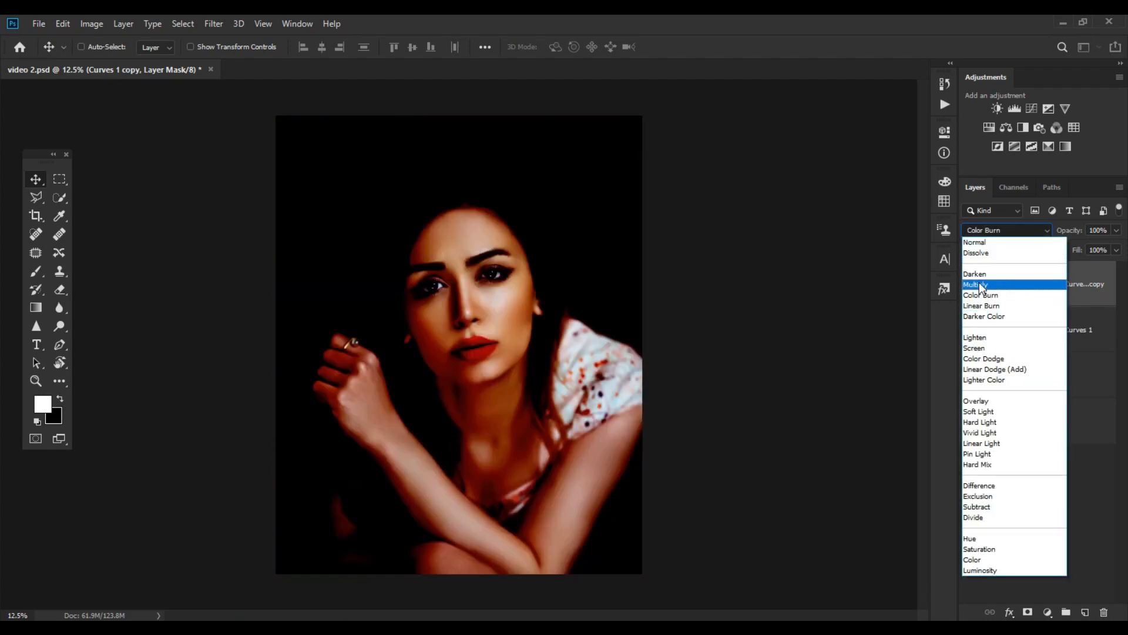
left_click(980, 286)
Step: Group the two Curves layers and give the group an inverted, fully black layer mask
left_click(1086, 288)
left_click(1088, 331, "shift")
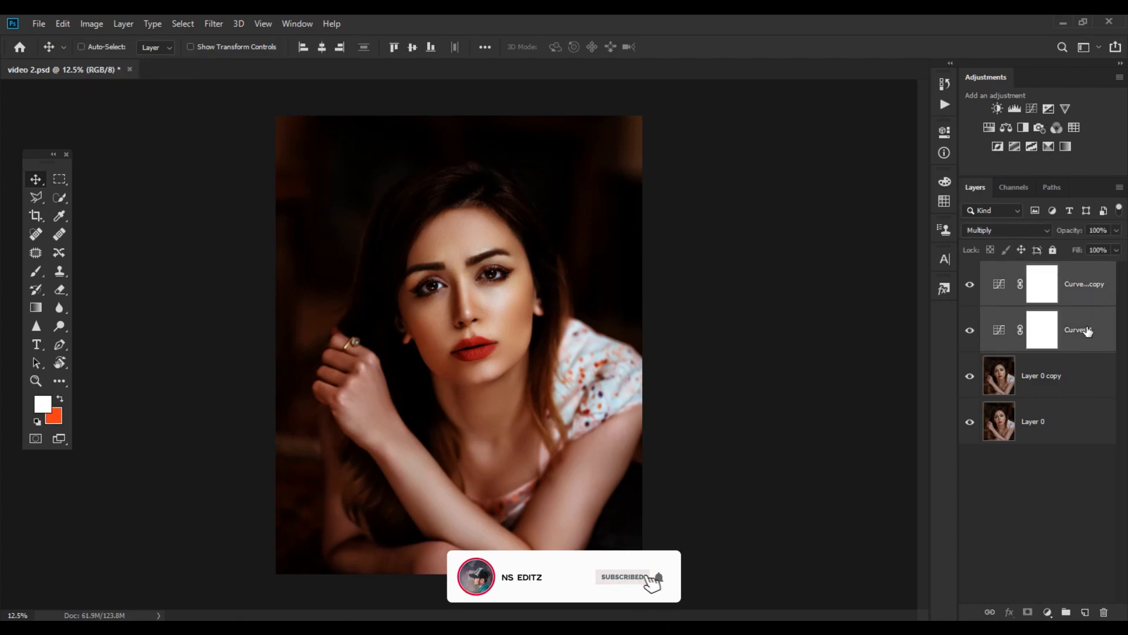
key("ctrl+g")
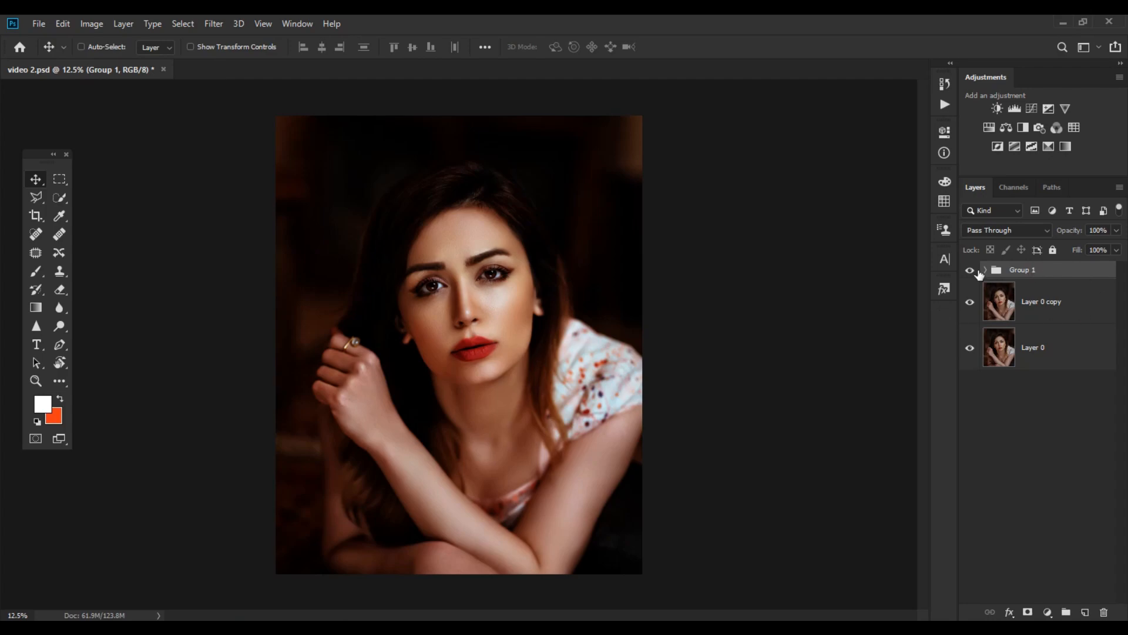
left_click(1029, 611)
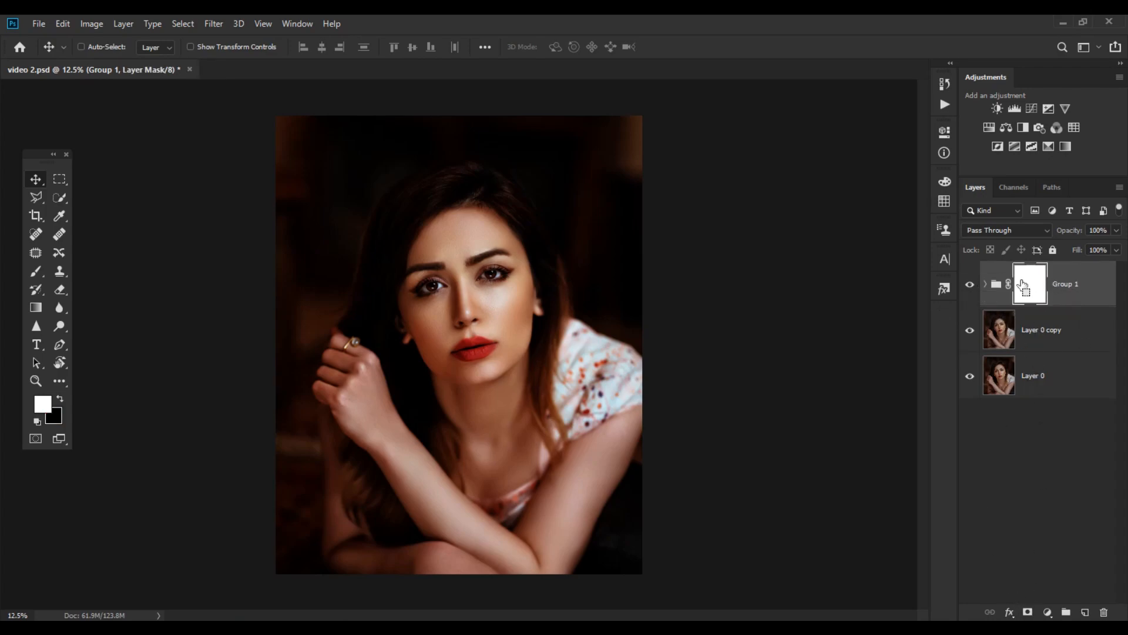
key("ctrl+i")
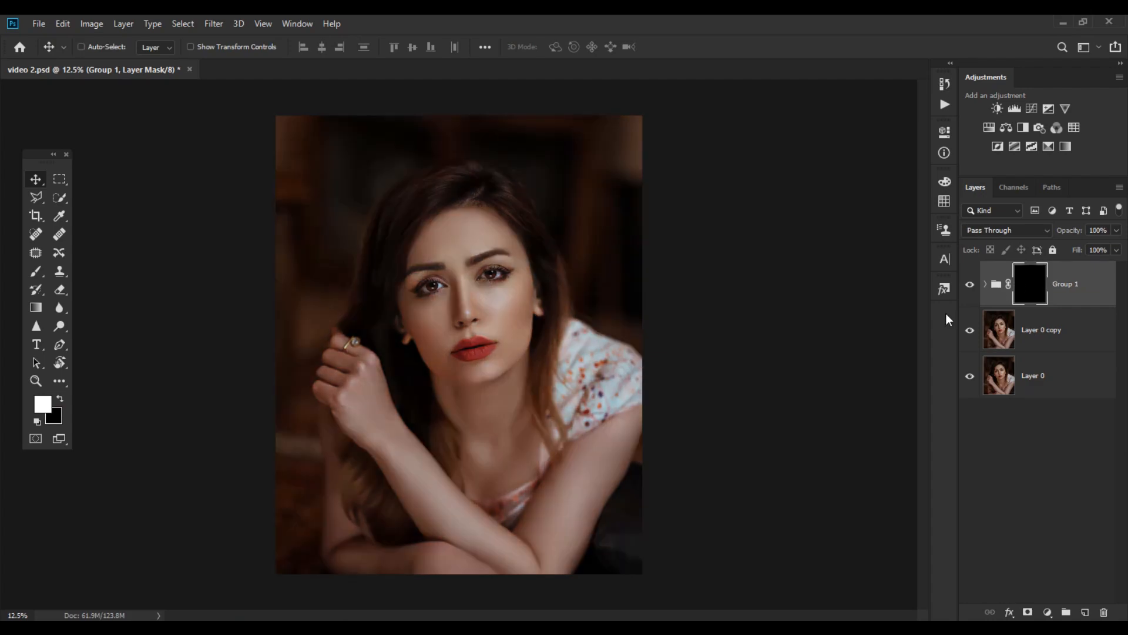
Step: Paint the group mask white over the woman's forehead with a soft brush of about 200 px
left_click(36, 272)
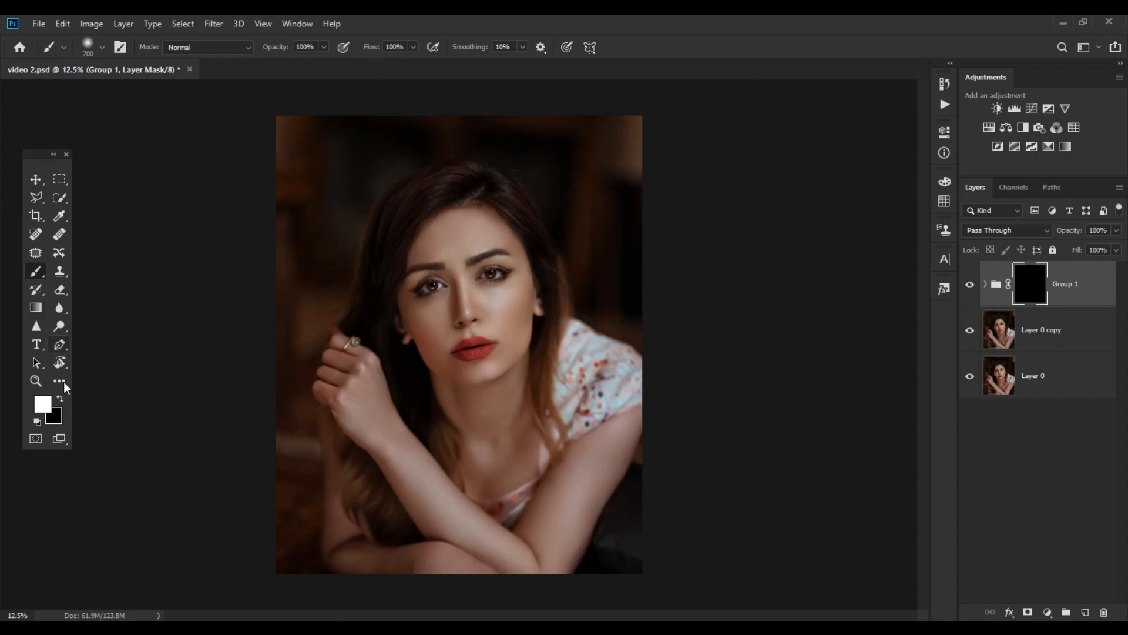
left_click(44, 404)
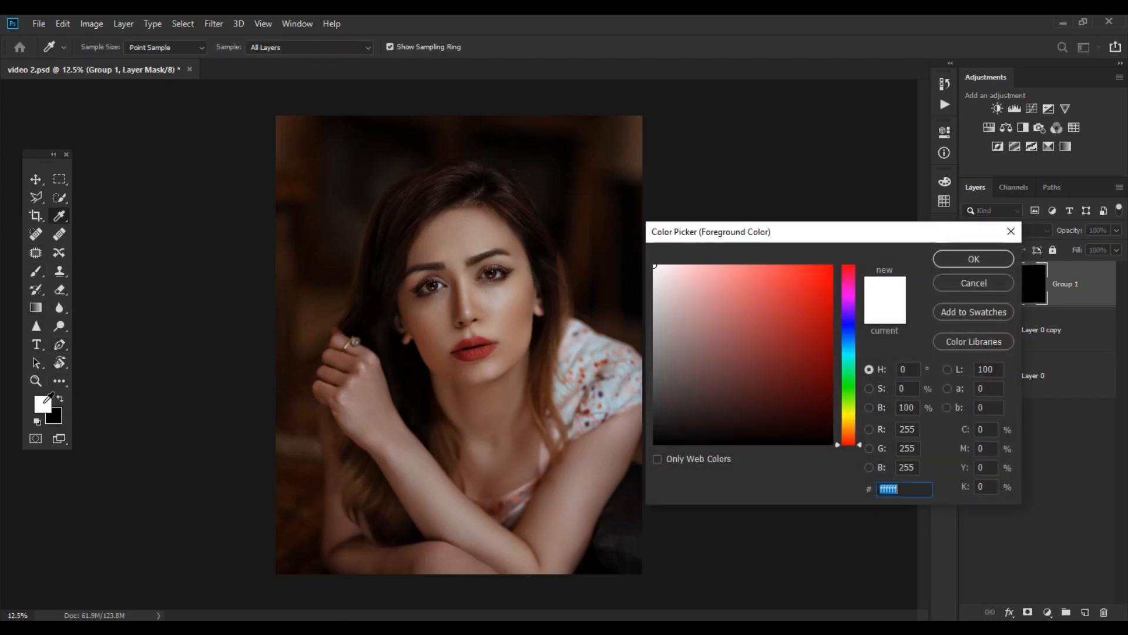
left_click(976, 259)
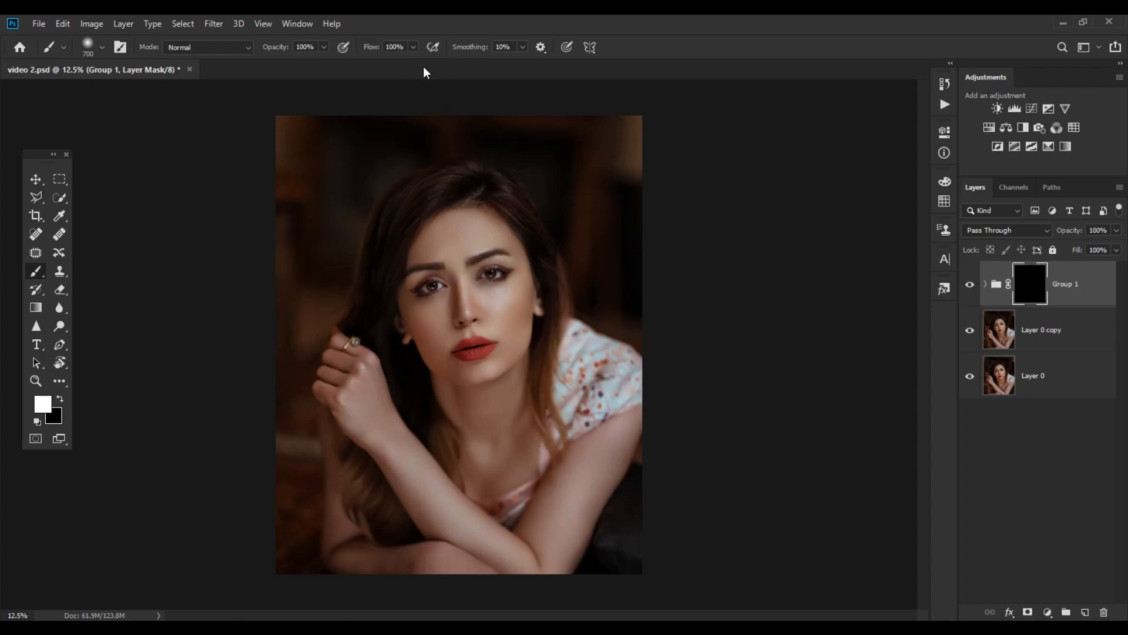
scroll(459, 298, "up", 8)
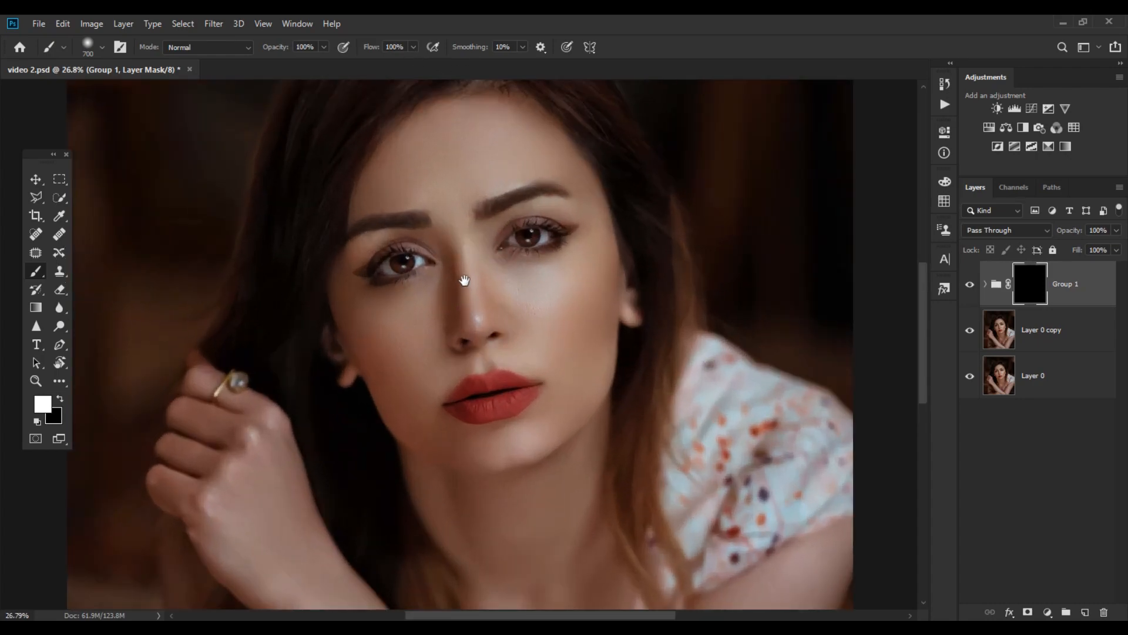
left_click_drag(489, 250, 484, 336)
key("bracketleft")
key("bracketleft")
mouse_move(441, 259)
left_mouse_down()
mouse_move(474, 255)
mouse_move(441, 220)
mouse_move(482, 223)
mouse_move(510, 241)
mouse_move(498, 267)
mouse_move(410, 247)
left_mouse_up()
key("bracketleft")
key("bracketleft")
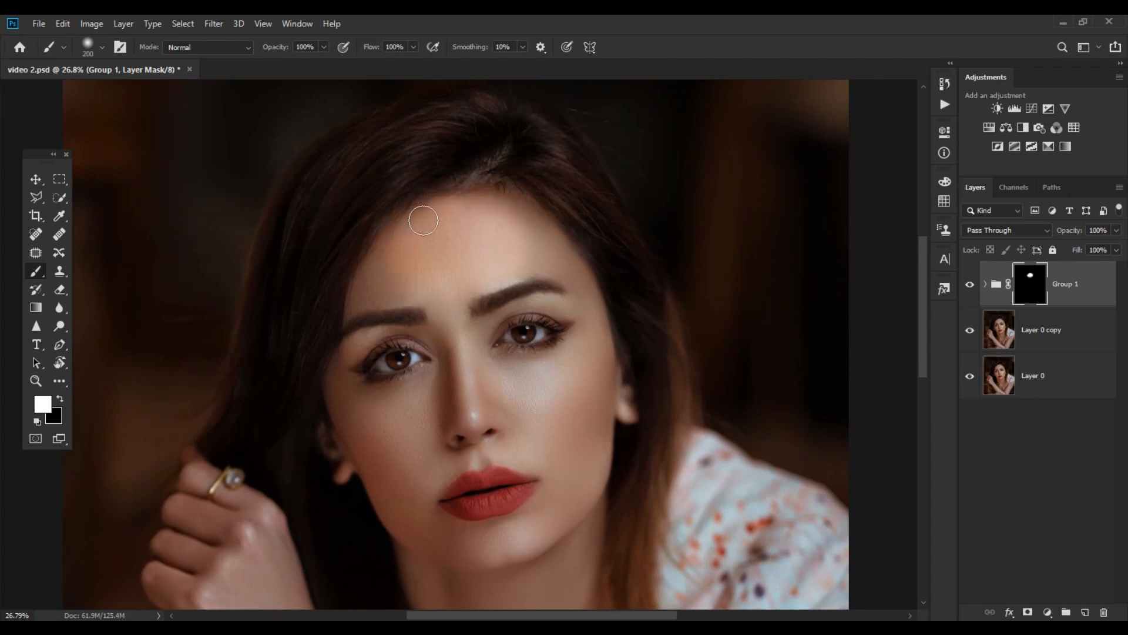
mouse_move(372, 289)
left_mouse_down()
mouse_move(356, 321)
mouse_move(446, 303)
mouse_move(475, 351)
mouse_move(497, 348)
mouse_move(491, 322)
mouse_move(536, 306)
mouse_move(555, 311)
mouse_move(514, 321)
mouse_move(493, 348)
mouse_move(533, 358)
mouse_move(585, 332)
mouse_move(566, 274)
mouse_move(522, 242)
mouse_move(560, 280)
mouse_move(534, 239)
mouse_move(474, 234)
left_mouse_up()
Step: Paint the group mask white over the cheek, ear and jaw on the right side of the face
key("bracketright")
mouse_move(517, 385)
left_mouse_down()
mouse_move(514, 294)
mouse_move(484, 285)
mouse_move(499, 305)
mouse_move(572, 329)
left_mouse_up()
key("bracketright")
key("bracketright")
key("bracketleft")
key("bracketleft")
key("bracketleft")
key("bracketleft")
key("bracketleft")
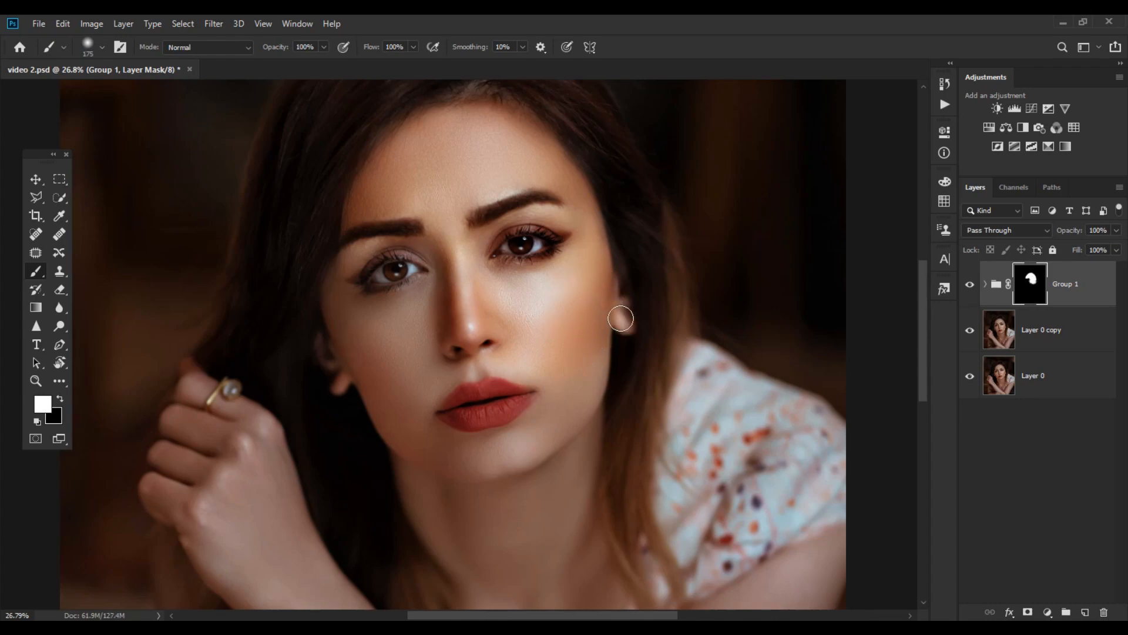
left_click_drag(591, 393, 541, 423)
Step: Paint the group mask white over the lips, chin and nose with an enlarged brush
key("bracketright")
key("bracketright")
key("bracketright")
key("bracketright")
mouse_move(536, 378)
left_mouse_down()
mouse_move(488, 448)
mouse_move(464, 397)
mouse_move(475, 350)
mouse_move(438, 276)
left_mouse_up()
key("bracketleft")
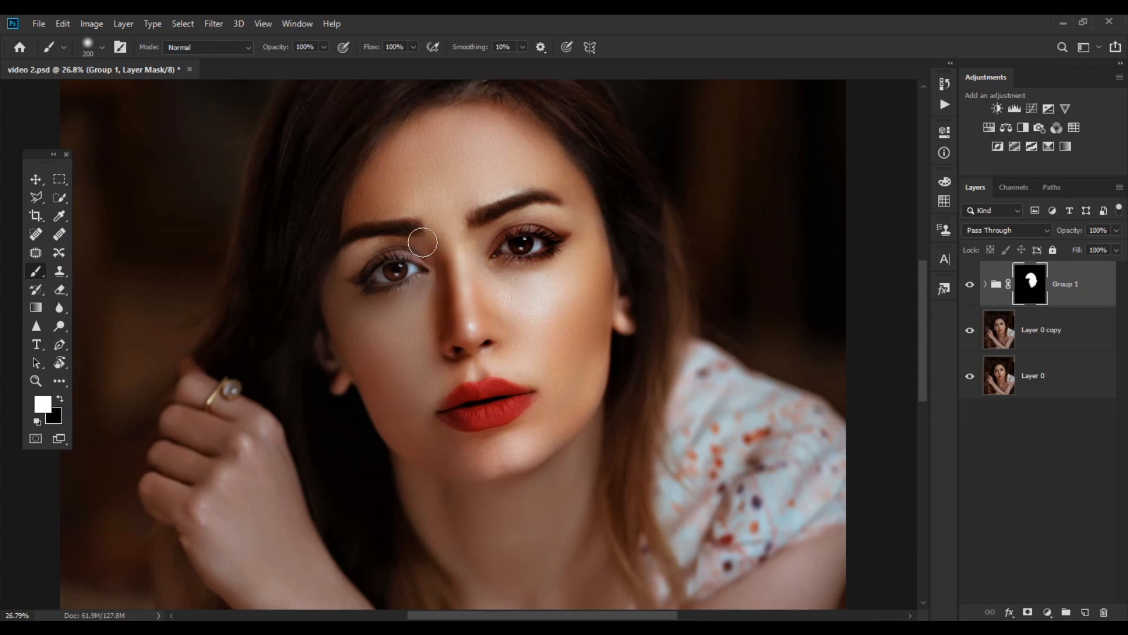
Step: Paint the group mask white over the eye and cheek on the left side of the face
mouse_move(369, 250)
left_mouse_down()
mouse_move(341, 301)
mouse_move(385, 327)
mouse_move(359, 306)
mouse_move(398, 309)
mouse_move(425, 290)
left_mouse_up()
key("bracketright")
key("bracketright")
scroll(485, 364, "down", 2)
scroll(485, 362, "down", 5)
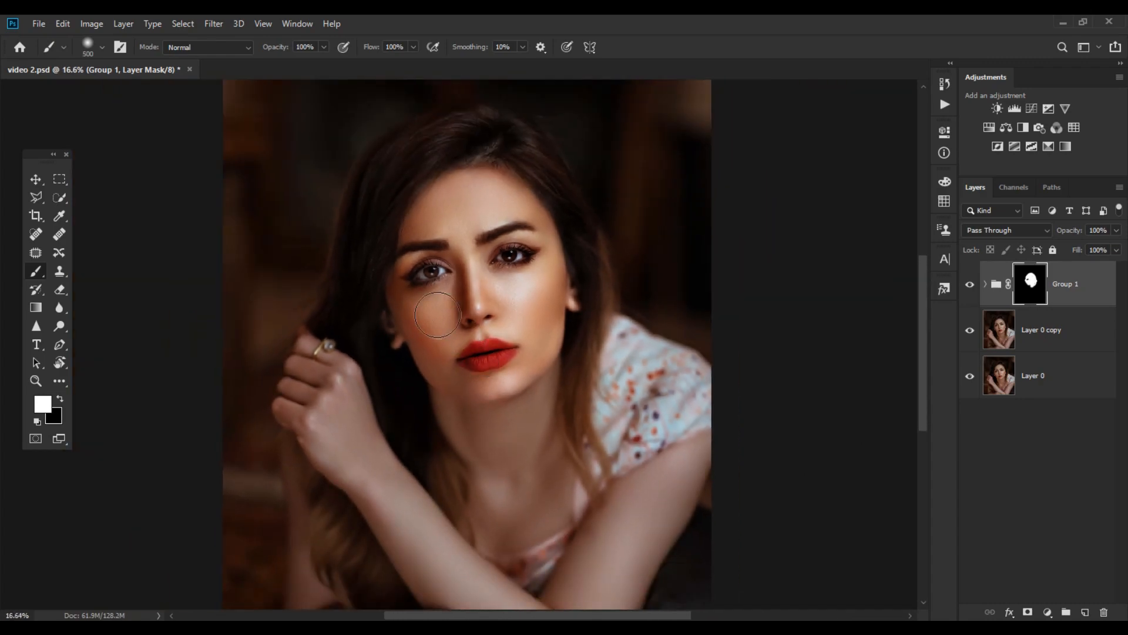
scroll(434, 327, "up", 5)
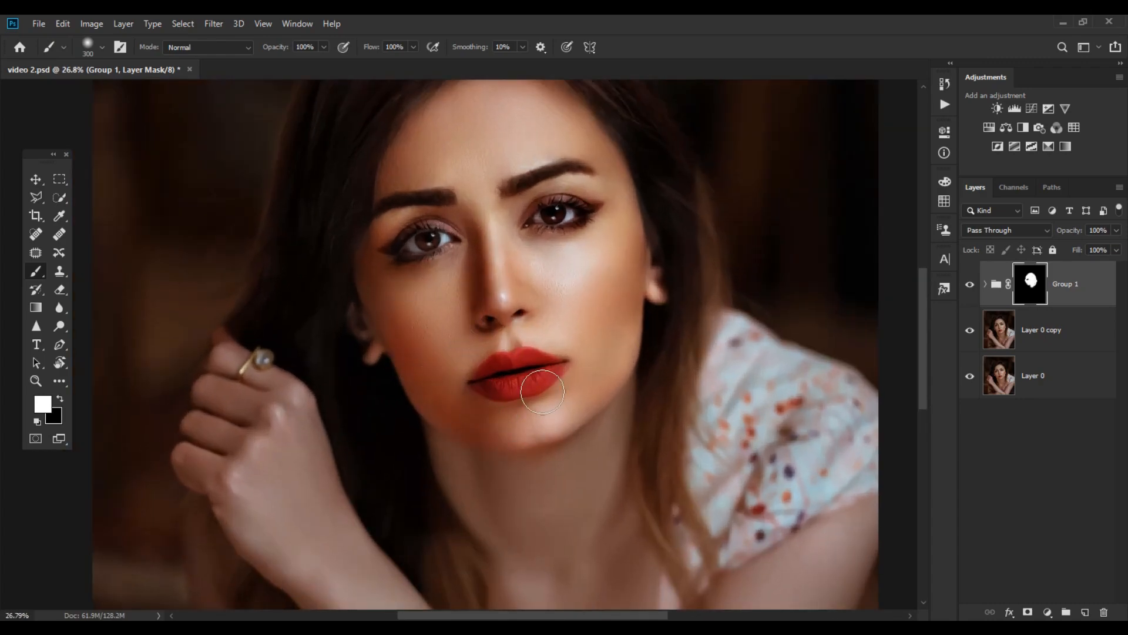
Step: Paint the group mask white over the neck and upper chest with a 600 px brush
scroll(594, 403, "down", 4)
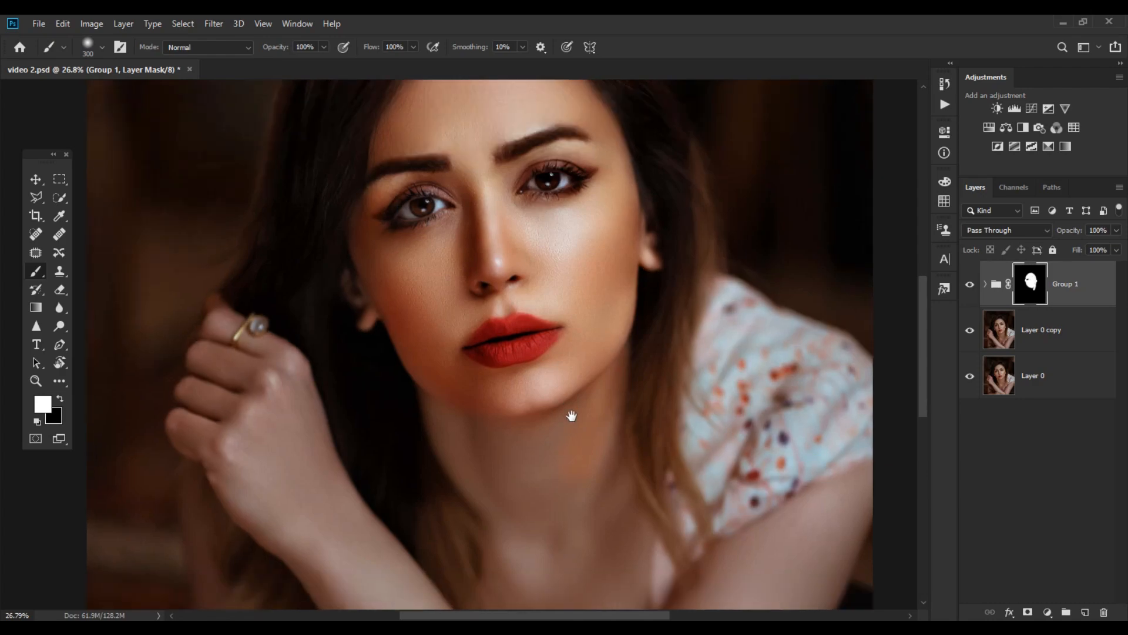
key("bracketright")
key("bracketright")
key("bracketright")
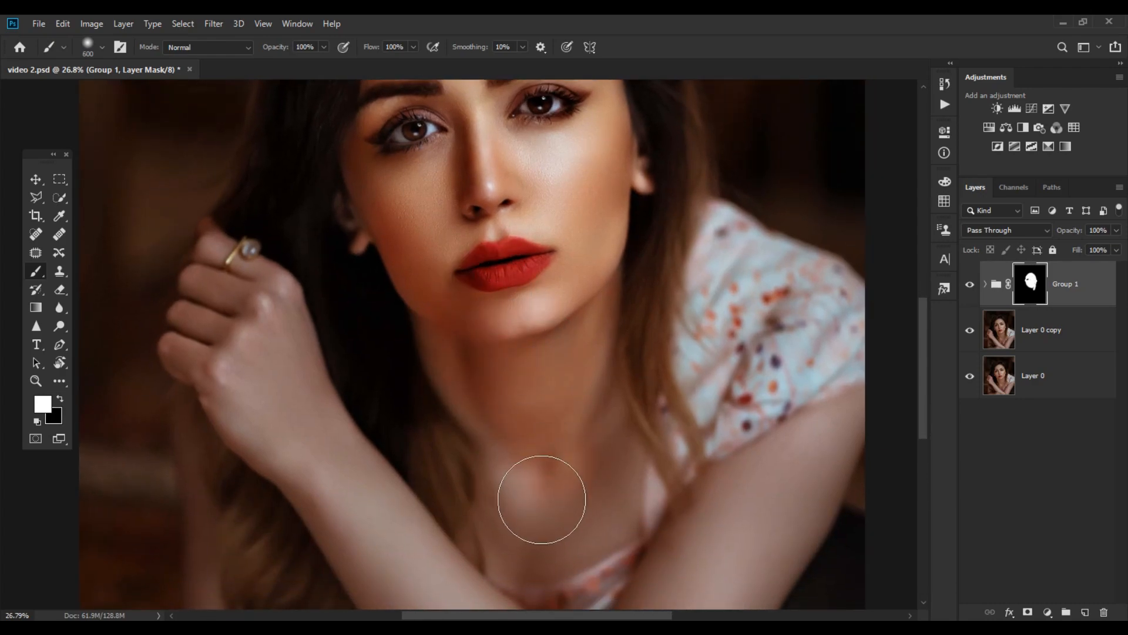
mouse_move(512, 450)
left_mouse_down()
mouse_move(499, 395)
mouse_move(538, 377)
mouse_move(579, 315)
left_mouse_up()
scroll(579, 315, "down", 3)
scroll(569, 337, "up", 3)
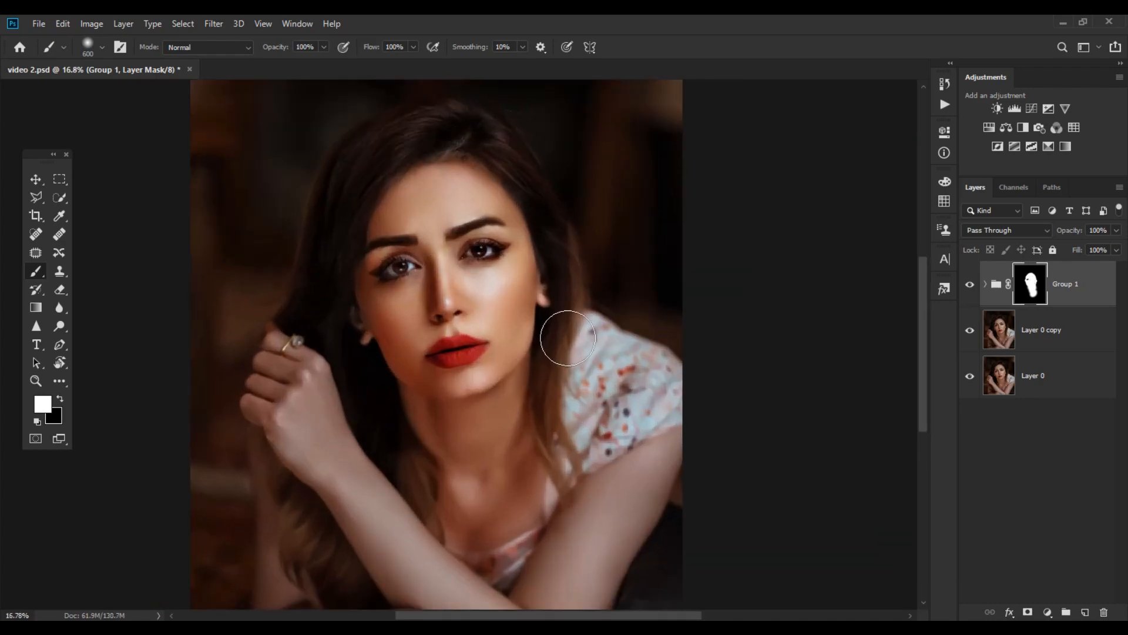
Step: Paint the group mask white over the raised hand and the crossed arms with a 400 to 500 px brush
key("bracketleft")
key("bracketleft")
left_click_drag(338, 265, 316, 287)
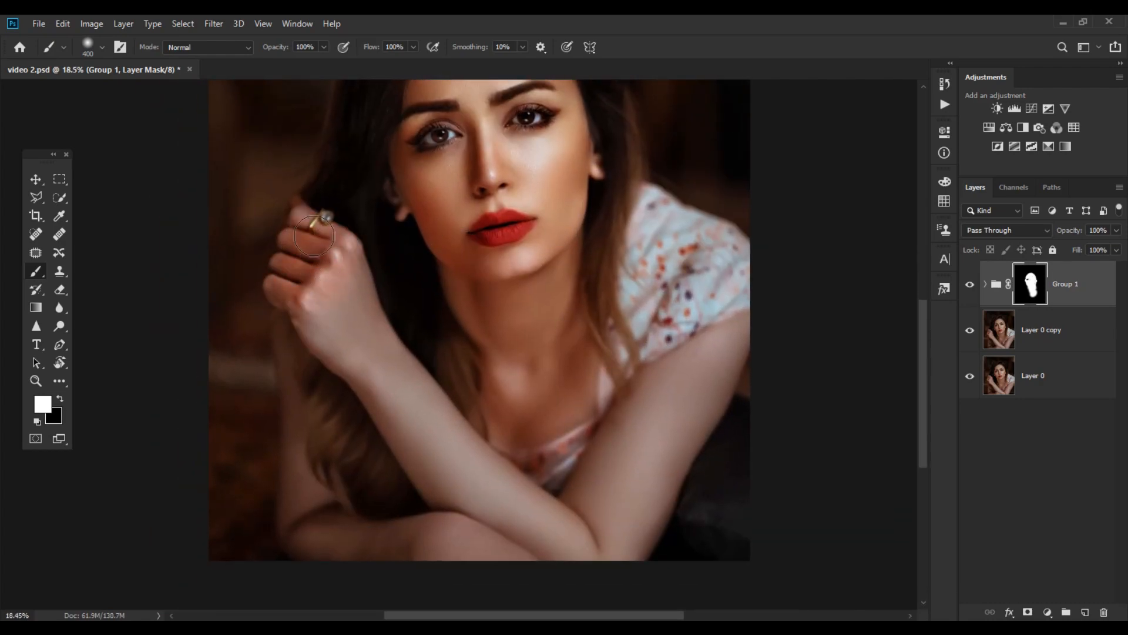
mouse_move(304, 272)
left_mouse_down()
mouse_move(287, 288)
mouse_move(347, 344)
mouse_move(334, 278)
mouse_move(358, 276)
mouse_move(367, 352)
mouse_move(344, 346)
mouse_move(436, 482)
mouse_move(572, 558)
mouse_move(443, 466)
mouse_move(506, 508)
mouse_move(359, 346)
mouse_move(411, 410)
mouse_move(386, 356)
mouse_move(497, 479)
mouse_move(575, 540)
mouse_move(612, 535)
mouse_move(630, 480)
mouse_move(588, 489)
mouse_move(577, 510)
mouse_move(656, 381)
mouse_move(740, 337)
mouse_move(644, 482)
mouse_move(672, 430)
mouse_move(609, 569)
mouse_move(600, 546)
mouse_move(510, 541)
mouse_move(498, 552)
mouse_move(453, 548)
left_mouse_up()
key("bracketright")
key("bracketright")
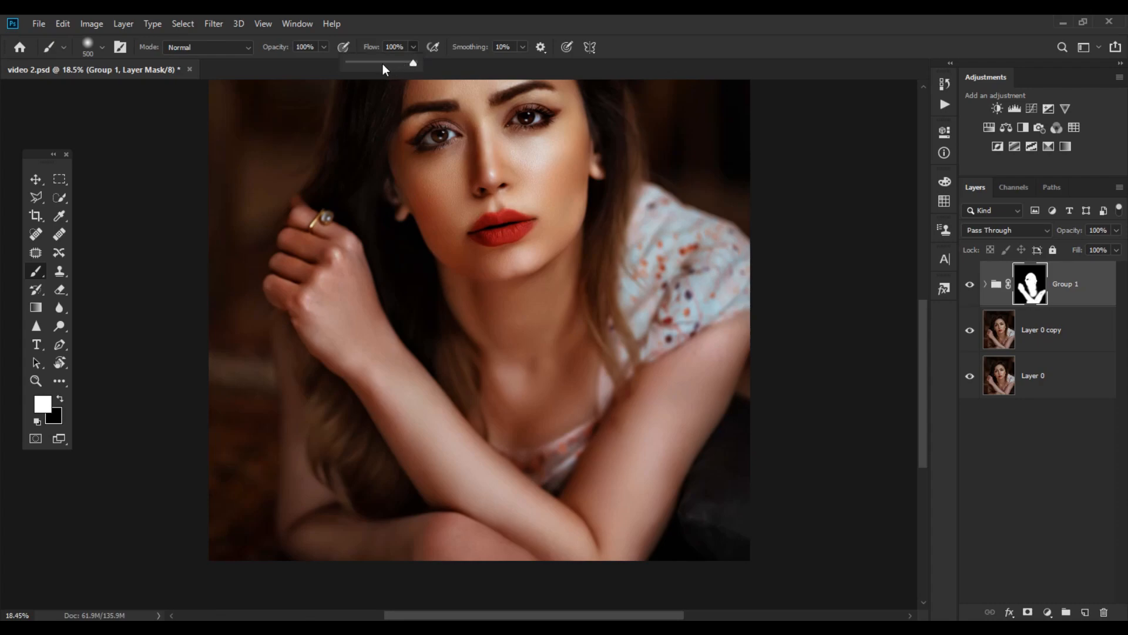
Step: Lower the brush flow to 49% and paint the group mask over the shadowed forearm at the image's lower left
key("bracketleft")
key("bracketleft")
mouse_move(300, 521)
left_mouse_down()
mouse_move(362, 550)
mouse_move(423, 537)
mouse_move(461, 563)
mouse_move(436, 546)
mouse_move(346, 547)
mouse_move(300, 486)
mouse_move(320, 508)
left_mouse_up()
key("bracketleft")
key("bracketleft")
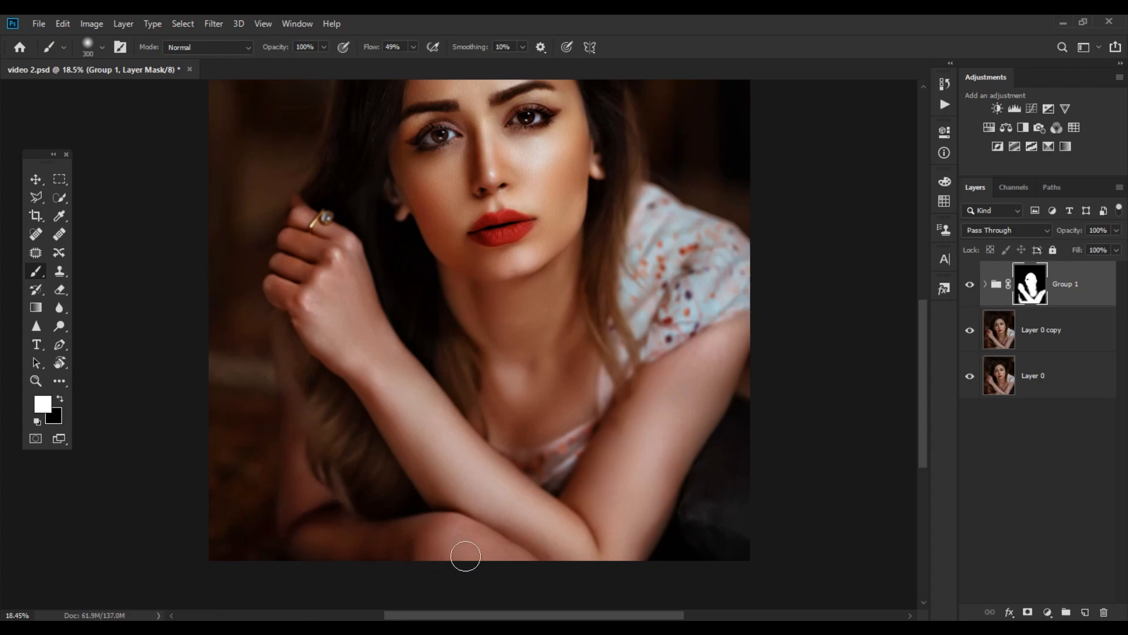
Step: Restore the brush flow to 100% and compare the whole portrait with the Curves group hidden and shown
key("bracketleft")
left_click(414, 47)
left_click_drag(412, 63, 470, 77)
key("ctrl+minus")
key("ctrl+minus")
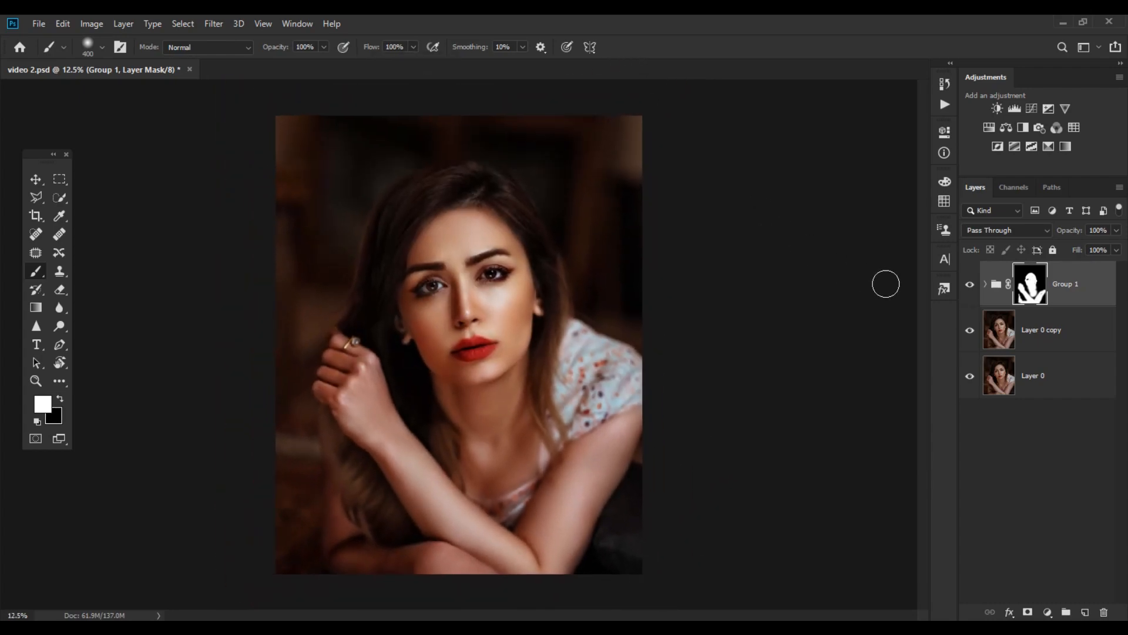
left_click(969, 288)
left_click(969, 288)
Step: Fill the remaining gaps in the group mask around the face, neck and arms with a 700 to 900 px brush
scroll(487, 335, "up", 6)
key("bracketleft")
key("bracketleft")
key("bracketright")
key("bracketright")
key("bracketright")
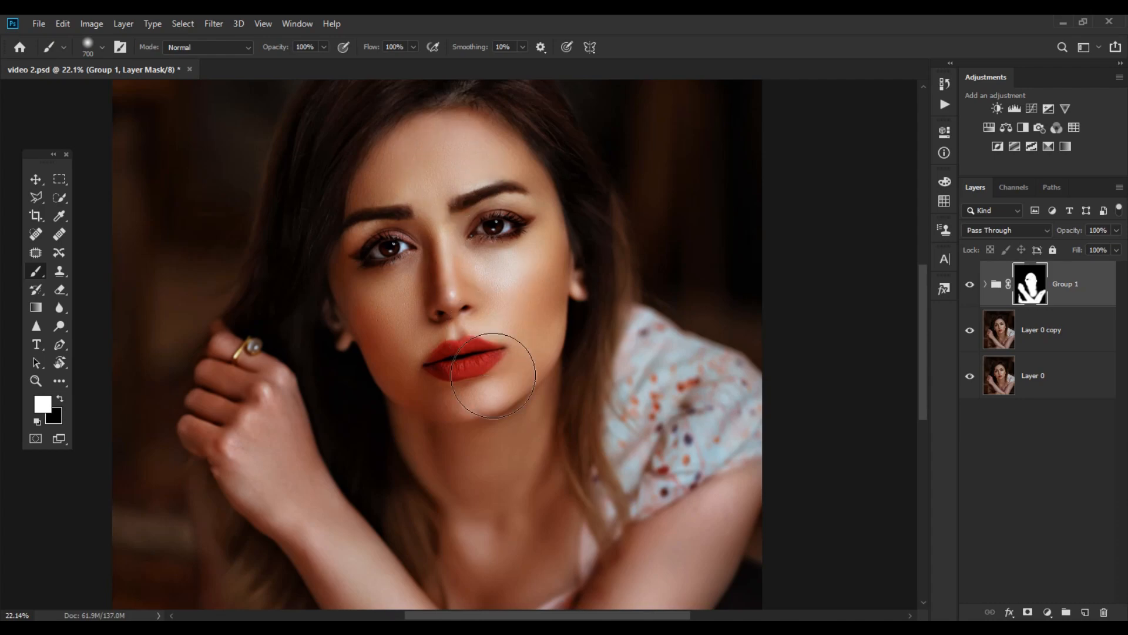
key("ctrl+minus")
key("ctrl+minus")
key("bracketright")
key("bracketright")
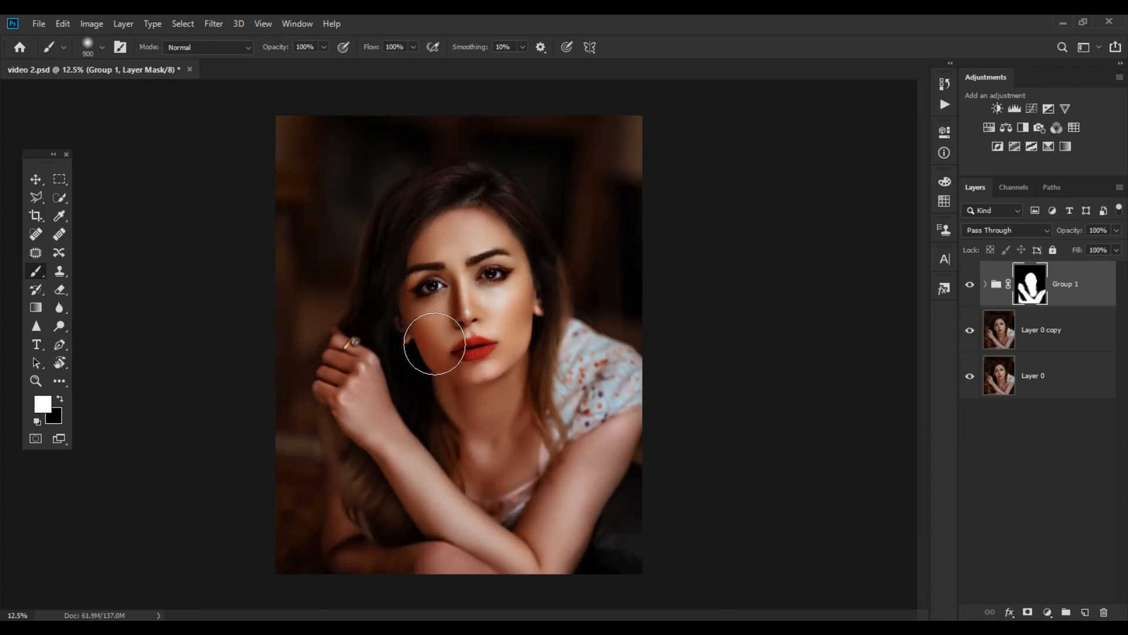
key("bracketleft")
key("bracketleft")
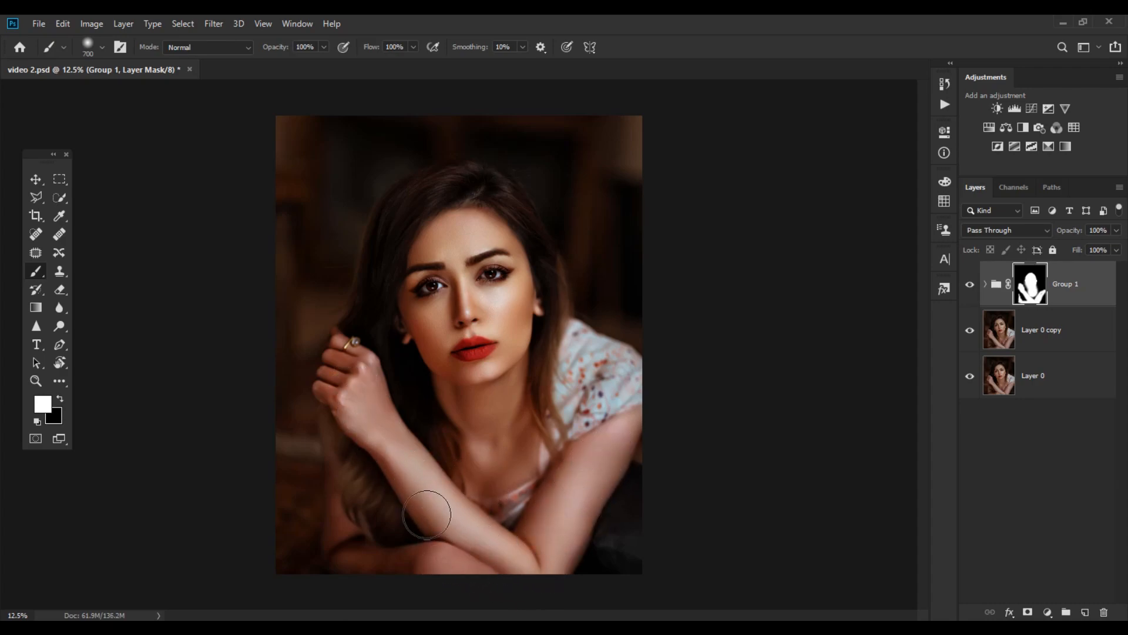
Step: Compare the portrait with the Curves group hidden and shown, and set the group's opacity to 65%
left_click(973, 286)
left_click(973, 286)
left_click(973, 285)
left_click(973, 286)
left_click(1115, 231)
mouse_move(1115, 249)
left_mouse_down()
mouse_move(1081, 251)
mouse_move(1092, 248)
left_mouse_up()
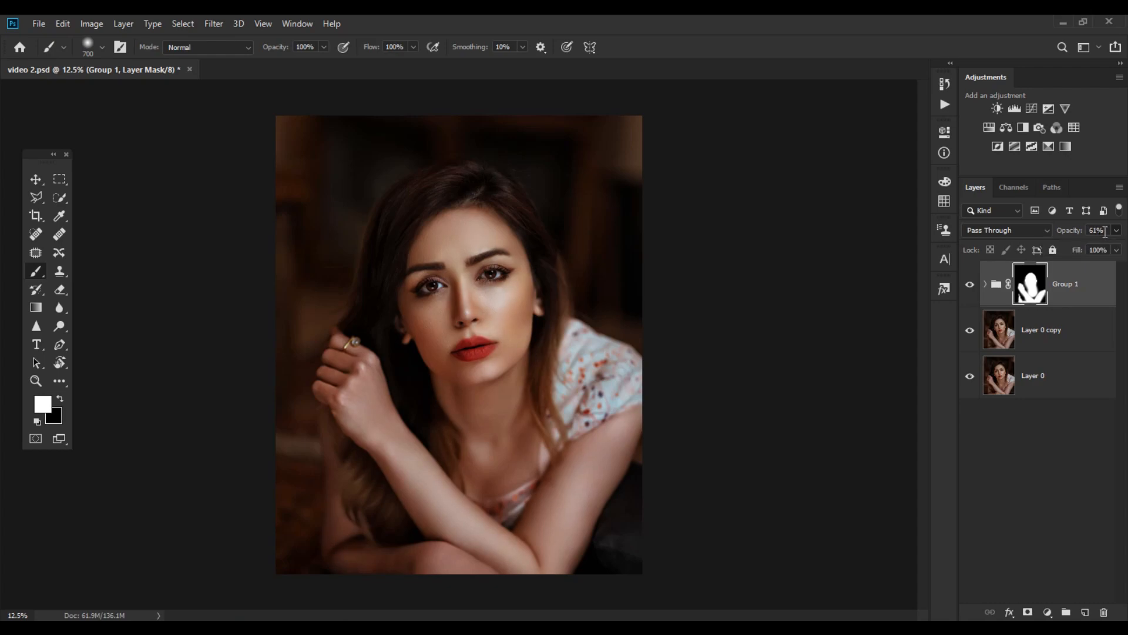
type("65")
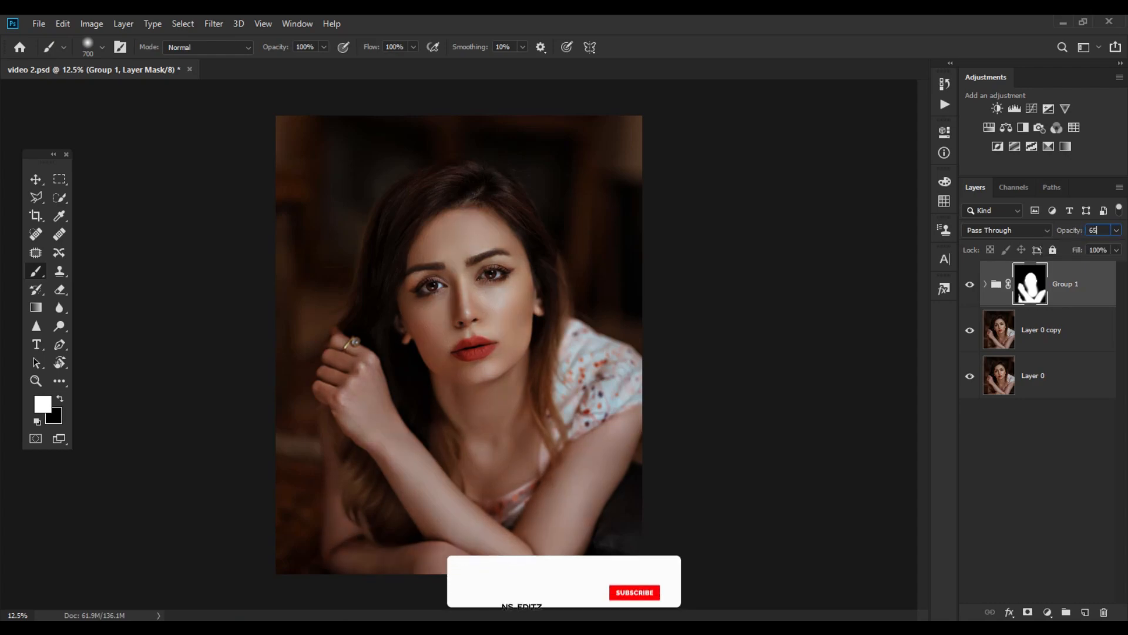
Step: Compare the portrait with the Curves group hidden and shown at 65% opacity, and deselect all layers
left_click(970, 285)
left_click(971, 285)
left_click(971, 286)
left_click(970, 285)
left_click(1020, 403)
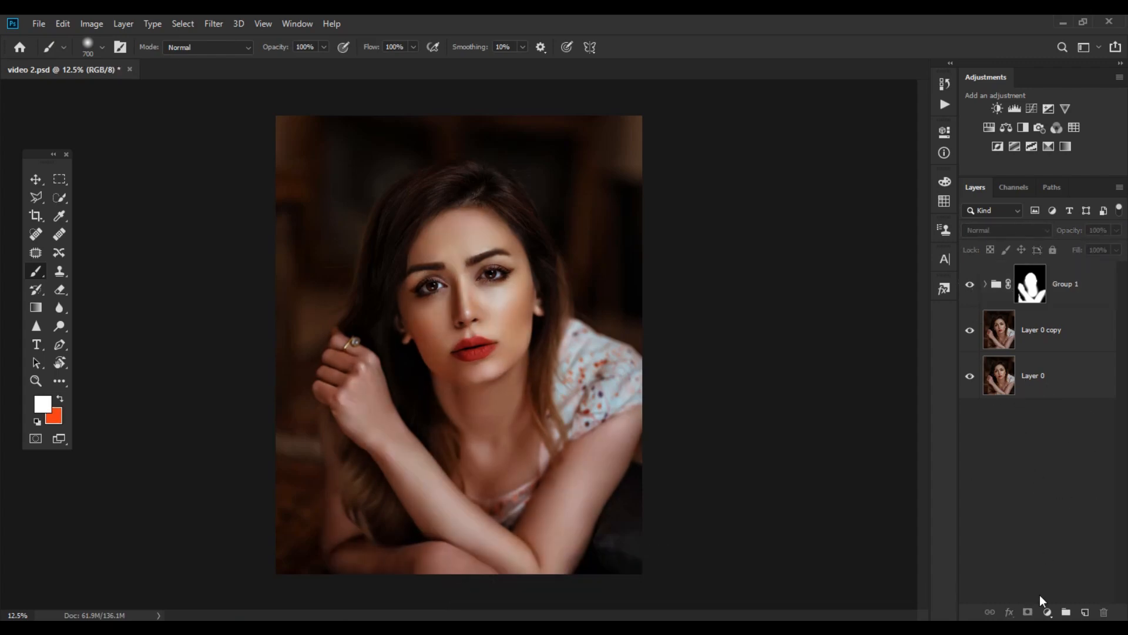
Step: Add a Curves adjustment layer above the group and raise the RGB curve from input 176 to output 196
left_click(1048, 612)
left_click(1053, 425)
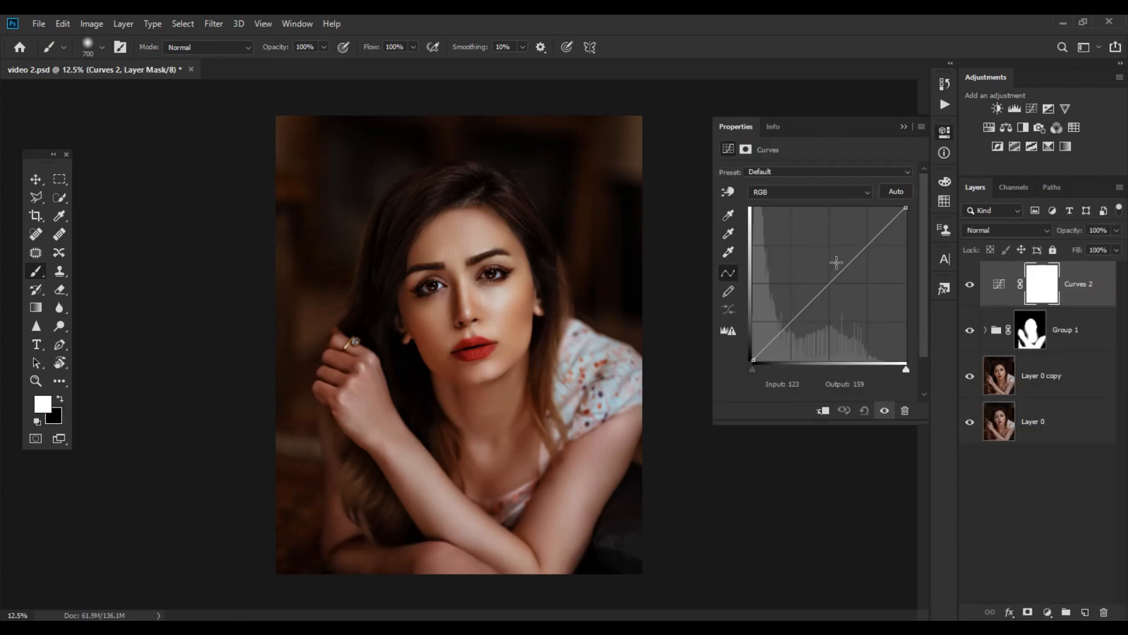
left_click(728, 192)
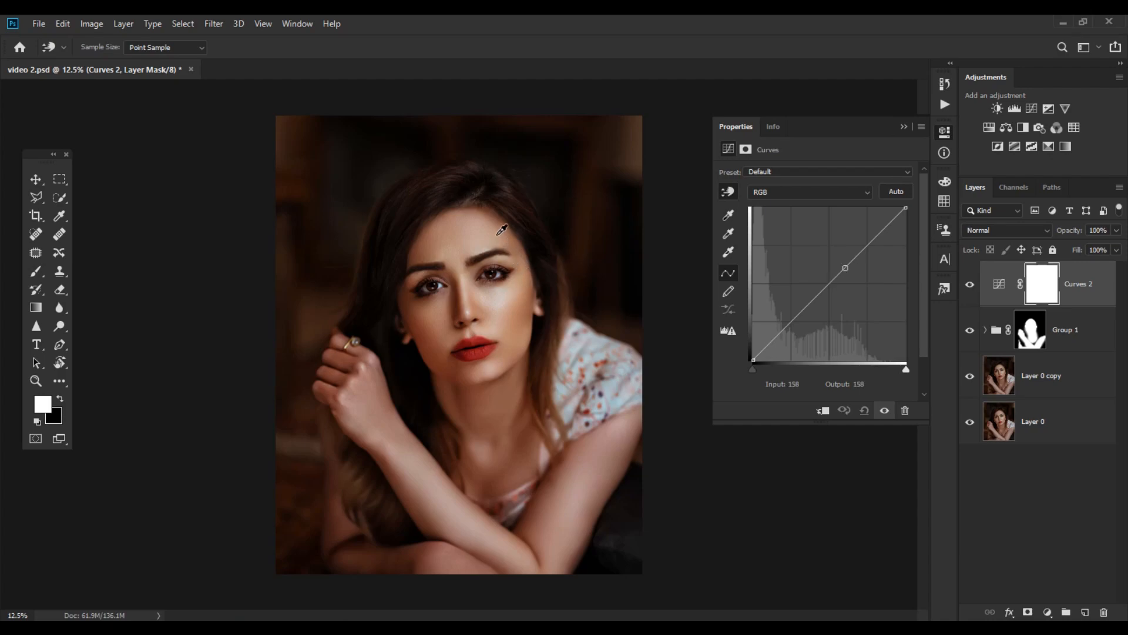
left_click_drag(864, 248, 859, 243)
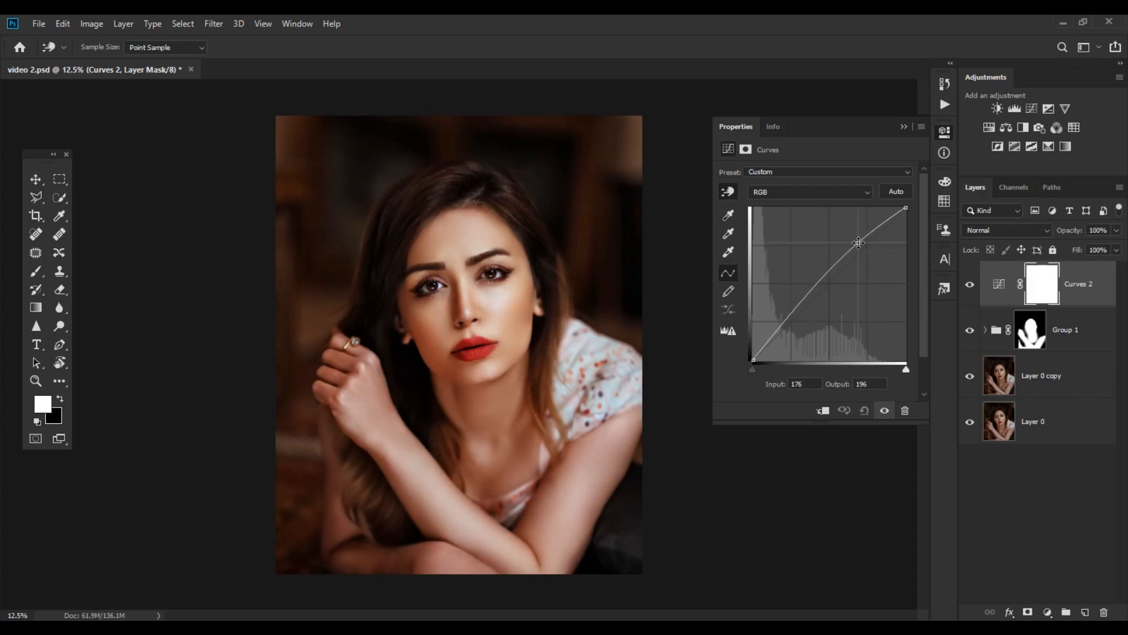
left_click(902, 128)
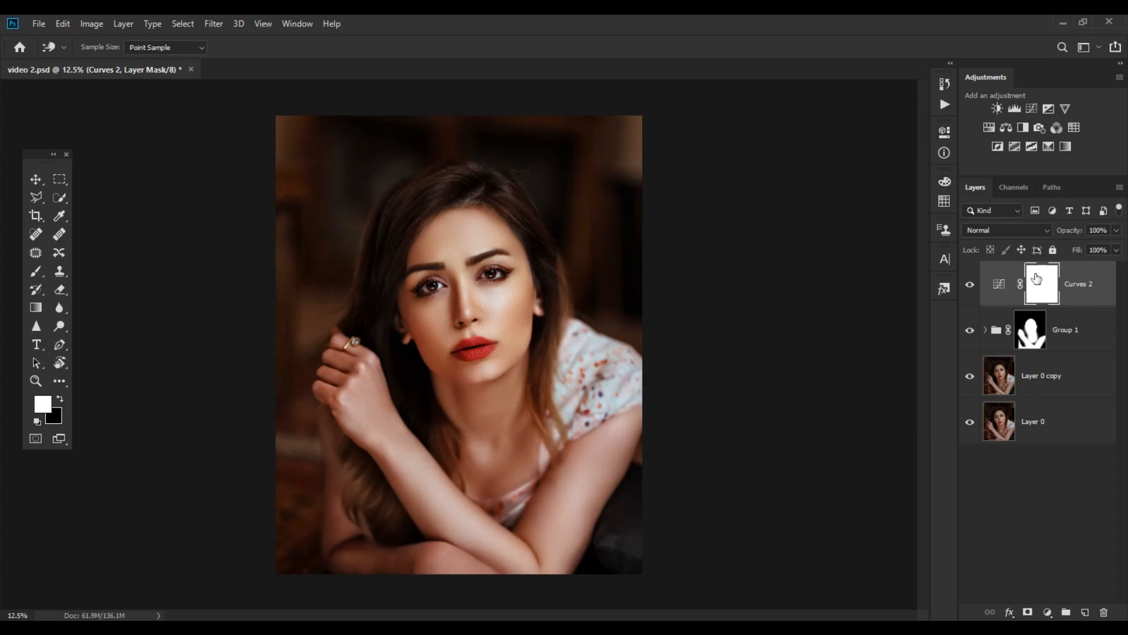
Step: Invert the new Curves mask to black and paint white over the cheek on the image's right with a 250 px brush
key("ctrl+i")
key("b")
scroll(476, 363, "up", 1)
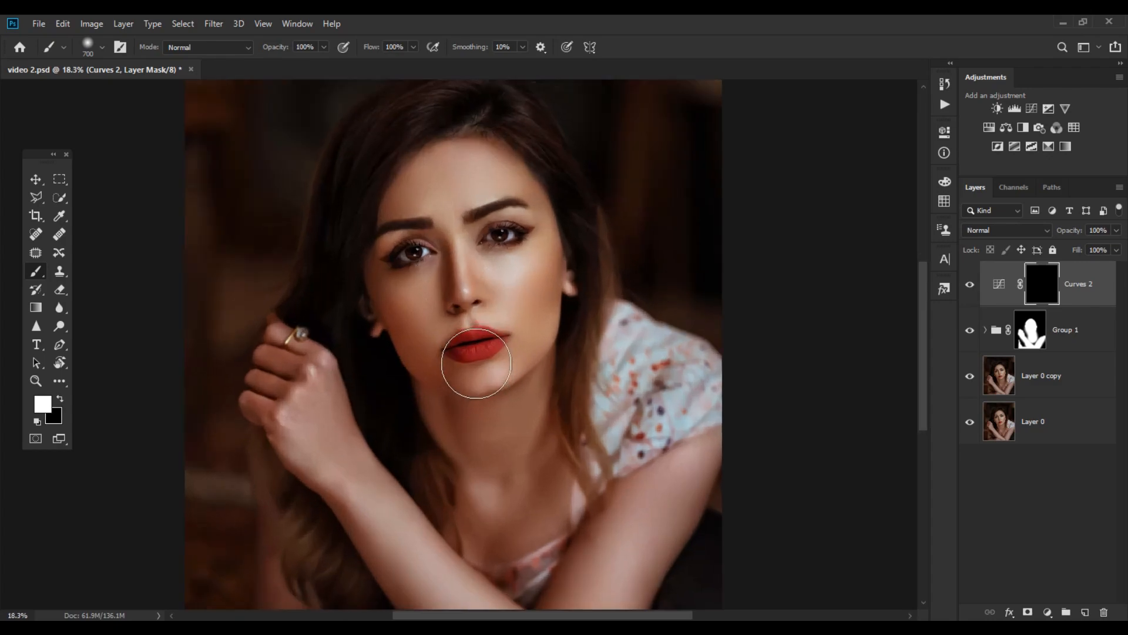
scroll(476, 363, "up", 1)
scroll(552, 323, "up", 1)
key("bracketleft")
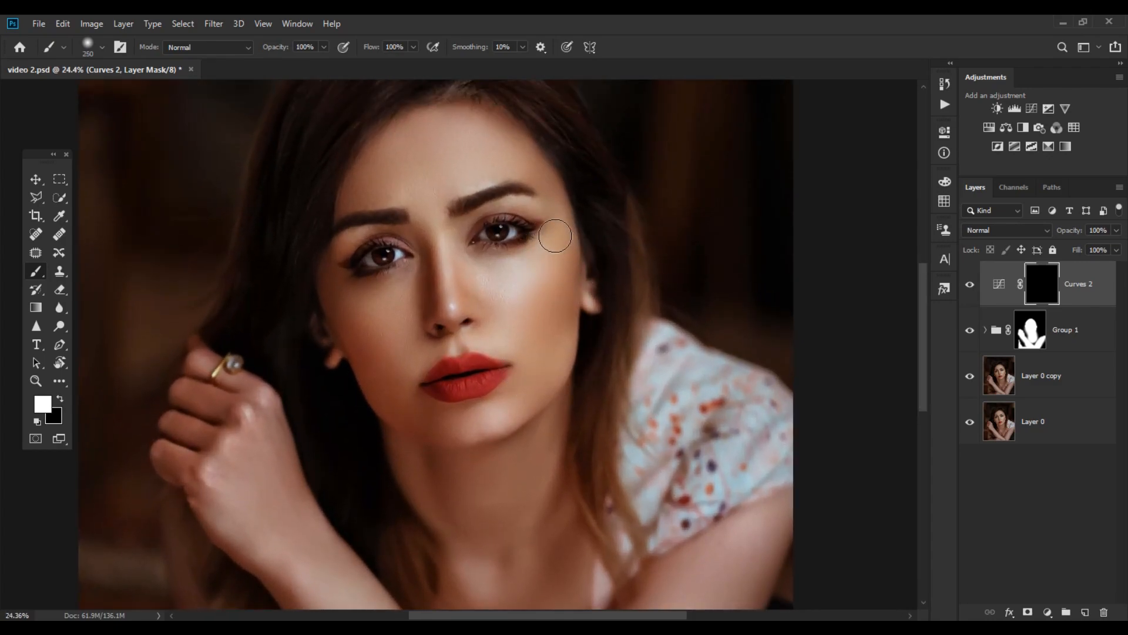
mouse_move(549, 231)
left_mouse_down()
mouse_move(517, 336)
mouse_move(571, 409)
left_mouse_up()
scroll(517, 336, "down", 4)
scroll(517, 336, "up", 2)
scroll(534, 361, "up", 1)
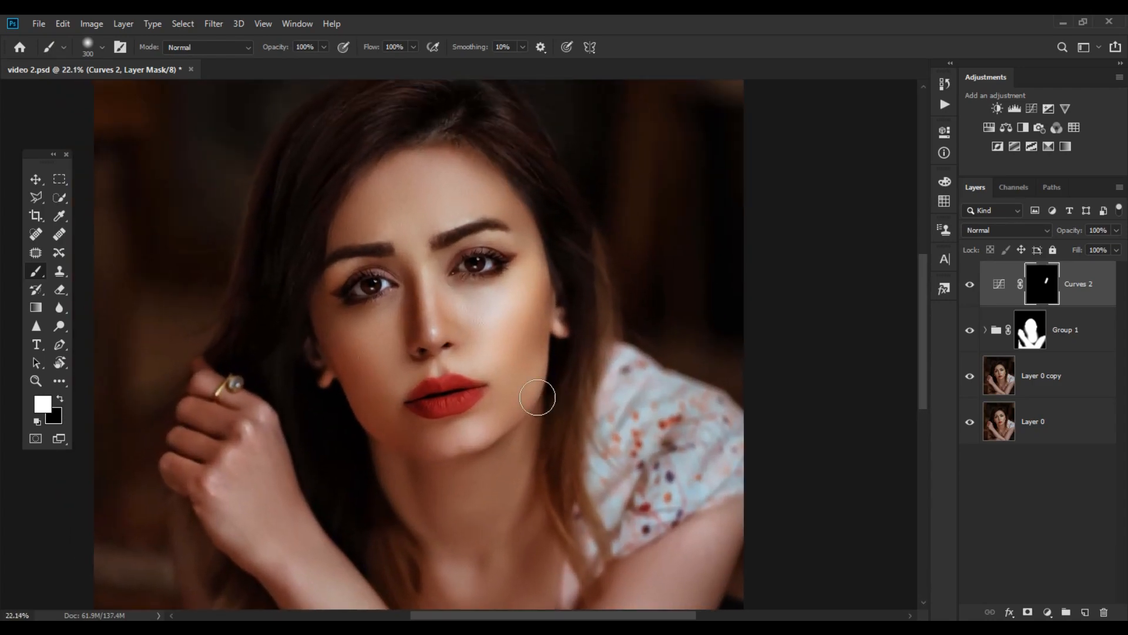
Step: Paint the Curves mask white along the nose bridge with a 175 px brush and across the forehead with a larger brush
key("bracketleft")
key("bracketleft")
key("bracketleft")
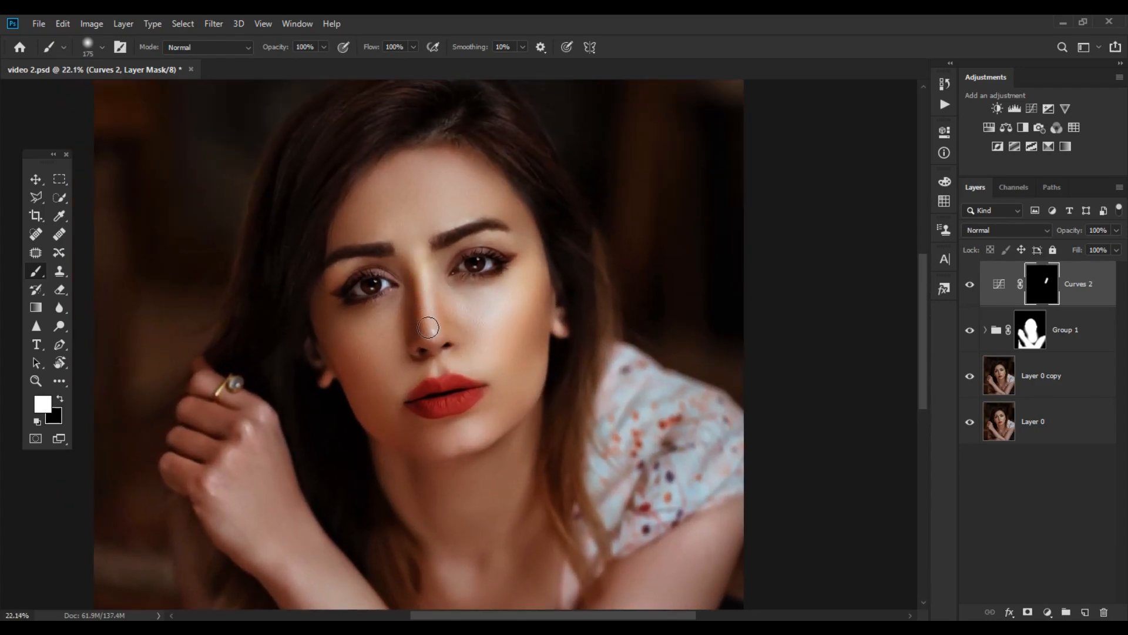
left_click_drag(430, 328, 424, 247)
key("bracketright")
key("bracketright")
mouse_move(431, 181)
left_mouse_down()
mouse_move(475, 200)
mouse_move(459, 178)
mouse_move(498, 211)
left_mouse_up()
key("bracketleft")
key("bracketleft")
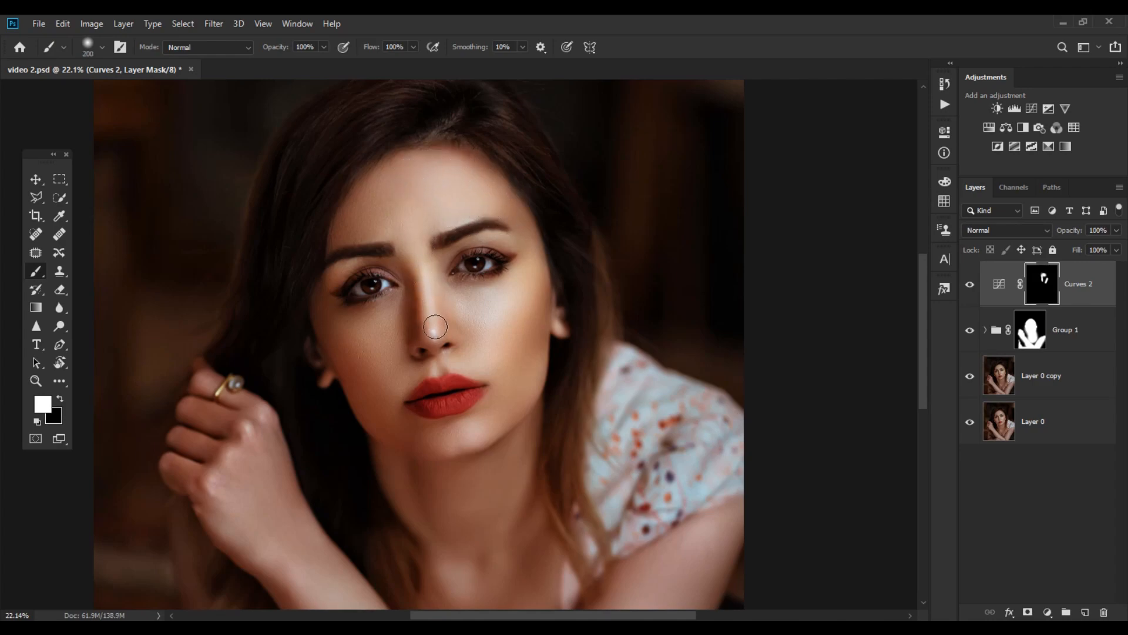
Step: Paint the Curves mask white around the mouth and below the eye on the image's left
scroll(494, 323, "down", 4)
scroll(492, 328, "up", 5)
left_click_drag(451, 362, 467, 318)
key("bracketright")
left_click_drag(395, 261, 352, 281)
key("bracketright")
key("bracketright")
key("bracketleft")
key("bracketleft")
key("bracketleft")
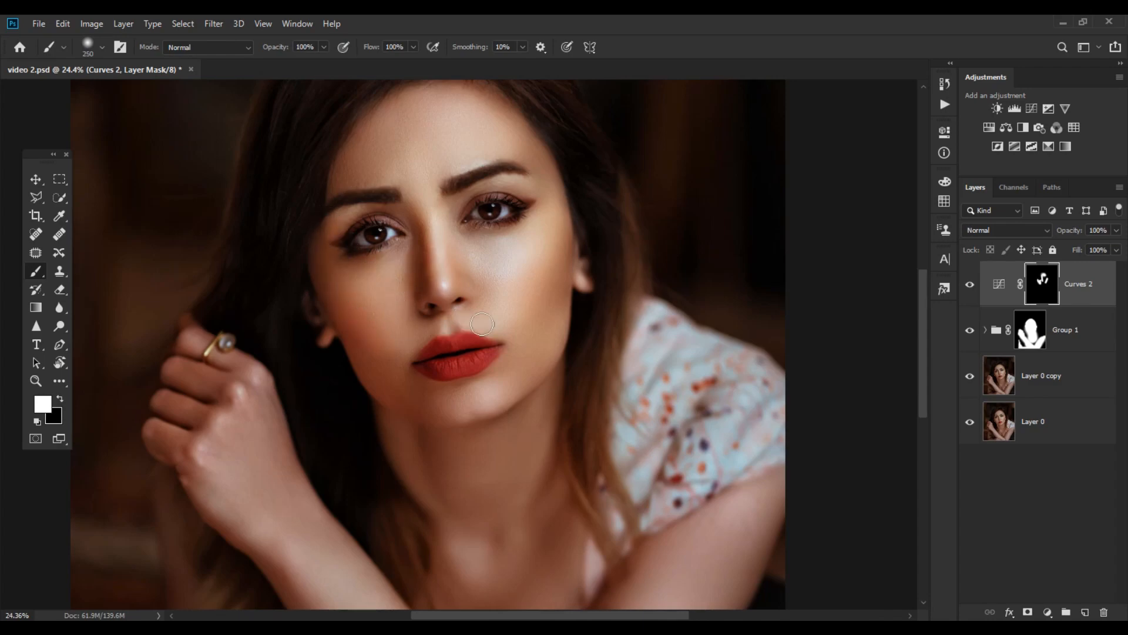
Step: Compare the whole portrait with the new Curves layer hidden and shown
scroll(523, 356, "down", 10)
scroll(523, 356, "up", 3)
left_click(968, 287)
left_click(969, 287)
left_click(968, 286)
left_click(969, 287)
Step: Refine the Curves mask over the nose, cheek and jawline on the image's right with a 150 to 300 px brush
scroll(652, 327, "up", 5)
scroll(479, 320, "up", 6)
key("bracketleft")
key("bracketleft")
key("bracketleft")
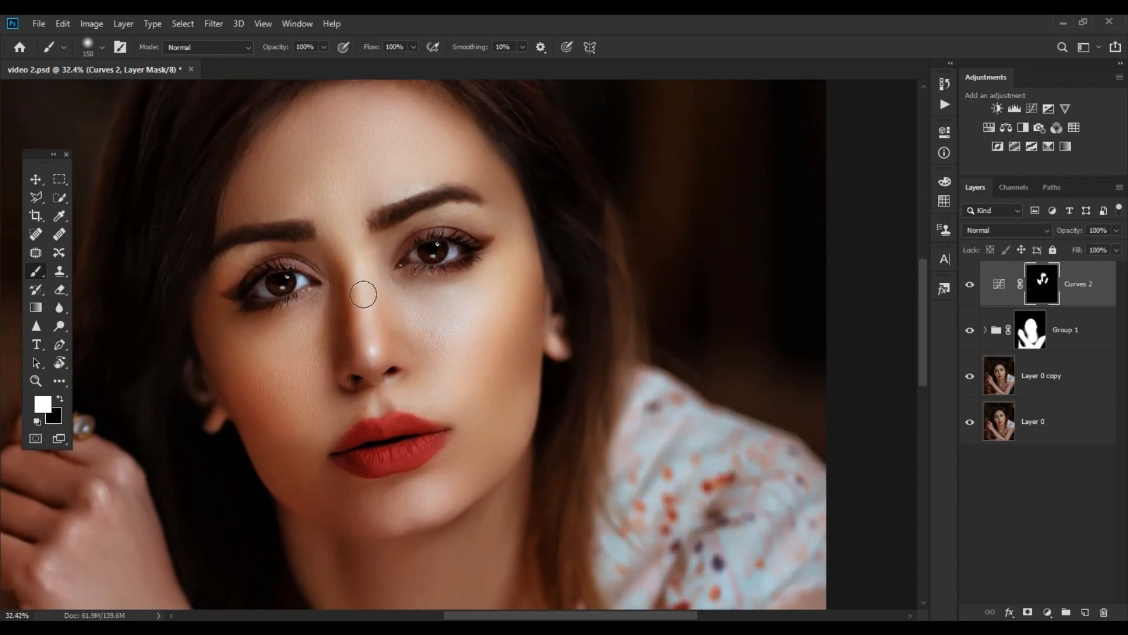
key("bracketright")
key("bracketright")
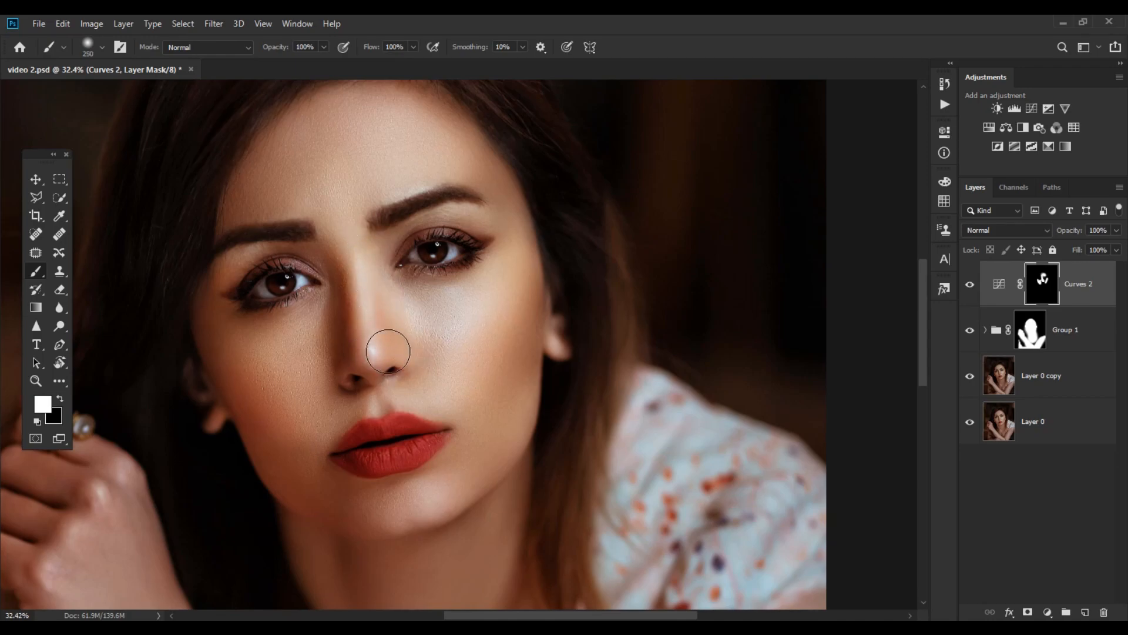
key("bracketleft")
key("bracketleft")
key("bracketright")
key("bracketright")
key("bracketright")
key("bracketright")
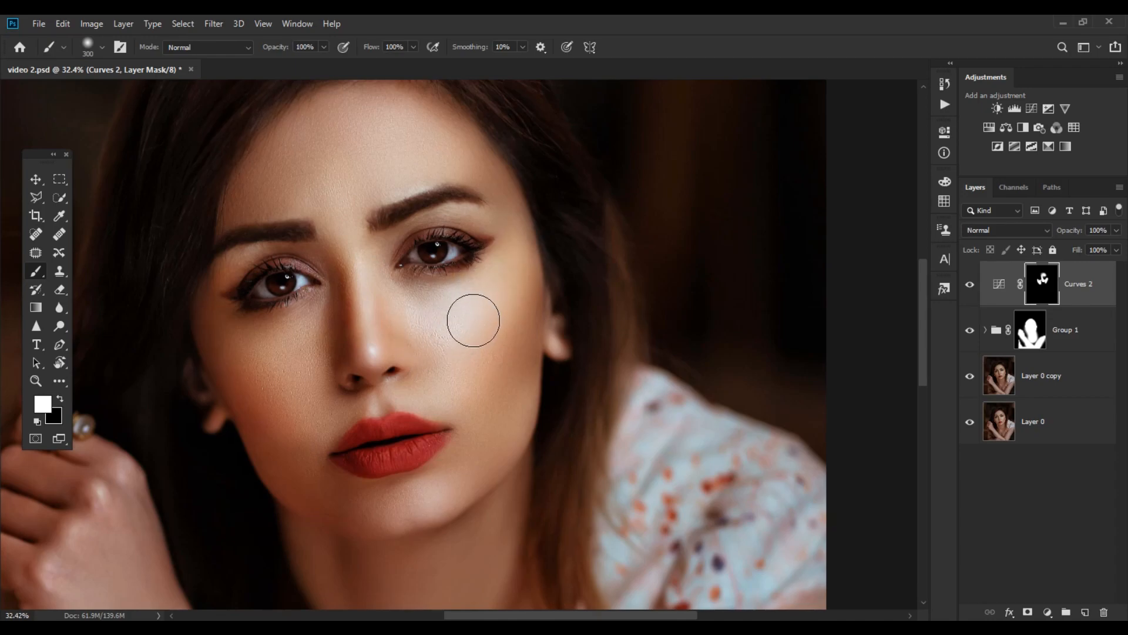
key("bracketleft")
key("bracketleft")
mouse_move(474, 446)
left_mouse_down()
mouse_move(491, 375)
mouse_move(433, 417)
mouse_move(541, 318)
left_mouse_up()
Step: Paint the Curves mask white near the ear on the image's right and over the chin with a 150 to 300 px brush
key("bracketright")
key("bracketright")
key("bracketleft")
key("bracketleft")
key("bracketleft")
key("bracketleft")
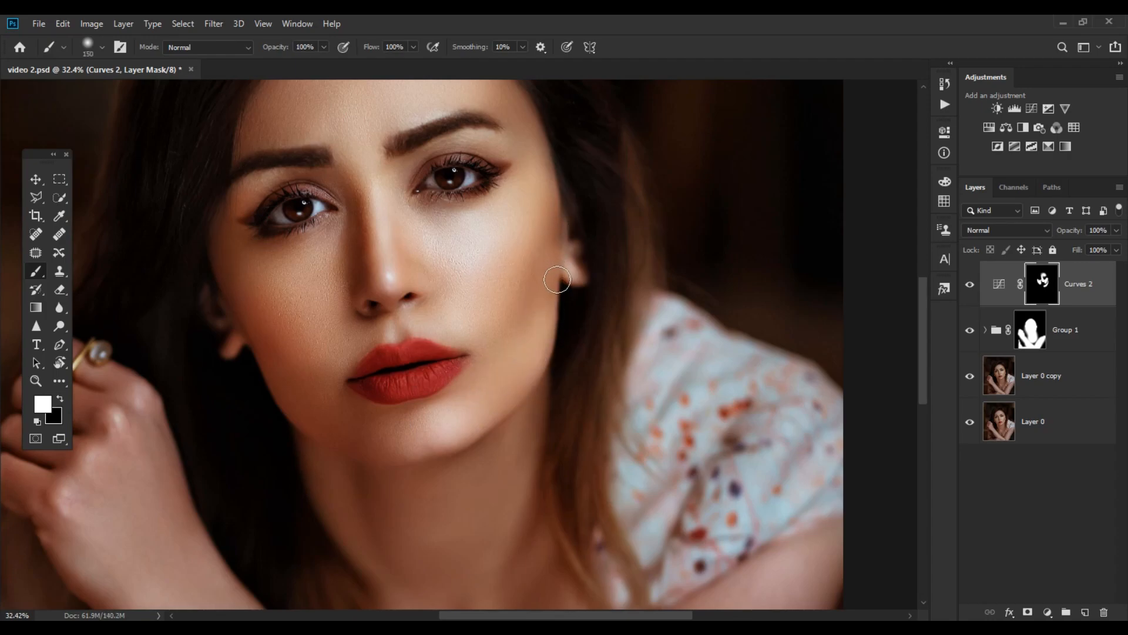
key("bracketright")
key("bracketright")
key("bracketright")
key("bracketright")
key("bracketright")
mouse_move(411, 428)
left_mouse_down()
mouse_move(450, 420)
mouse_move(412, 439)
left_mouse_up()
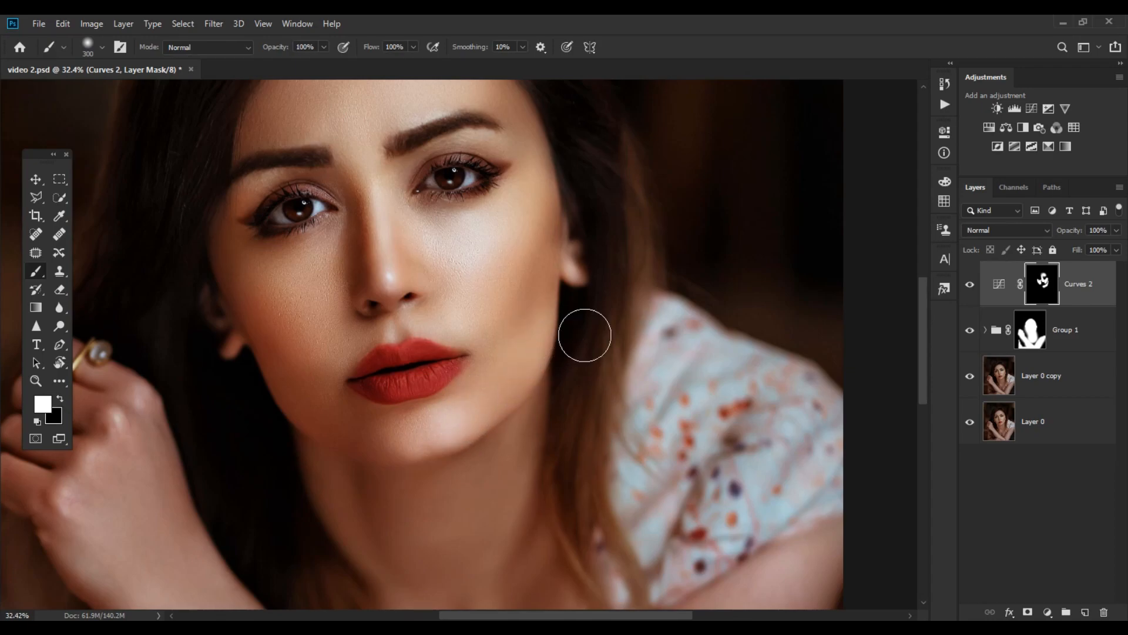
Step: Check the face highlights by hiding and showing the new Curves layer over the whole portrait
scroll(554, 335, "down", 9)
scroll(649, 359, "down", 1)
left_click(971, 287)
left_click(970, 287)
left_click(970, 287)
left_click(970, 287)
Step: Brush the forehead into the Curves mask with a larger brush and compare the layer hidden and shown
key("bracketright")
key("bracketright")
left_click_drag(482, 228, 474, 231)
key("bracketleft")
left_click(970, 285)
left_click(970, 285)
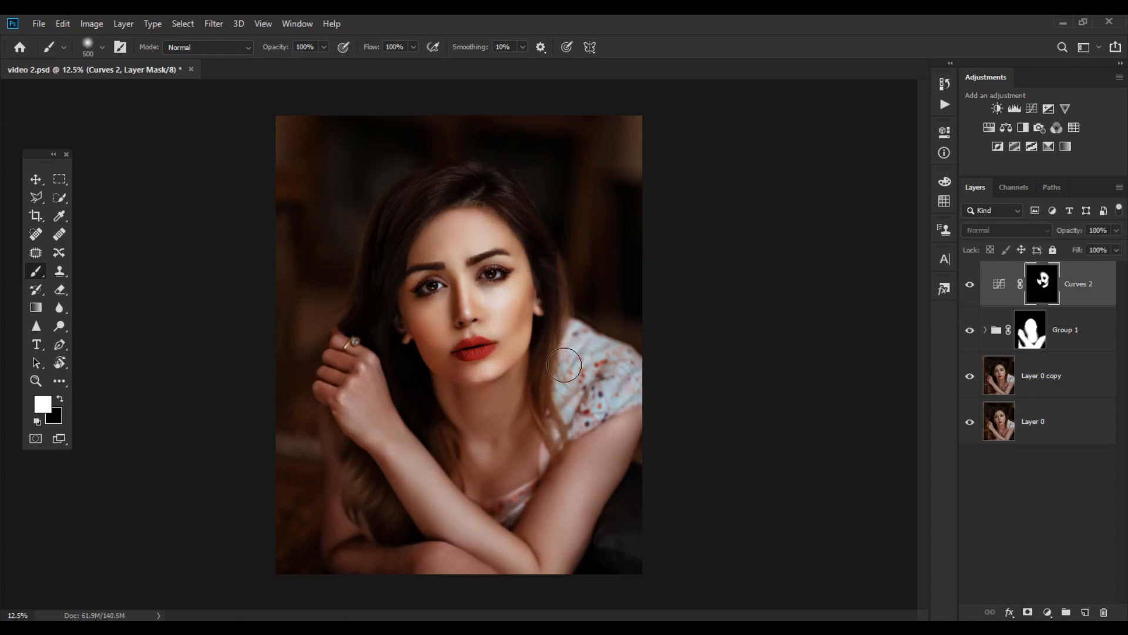
key("bracketleft")
key("bracketleft")
scroll(458, 351, "up", 1)
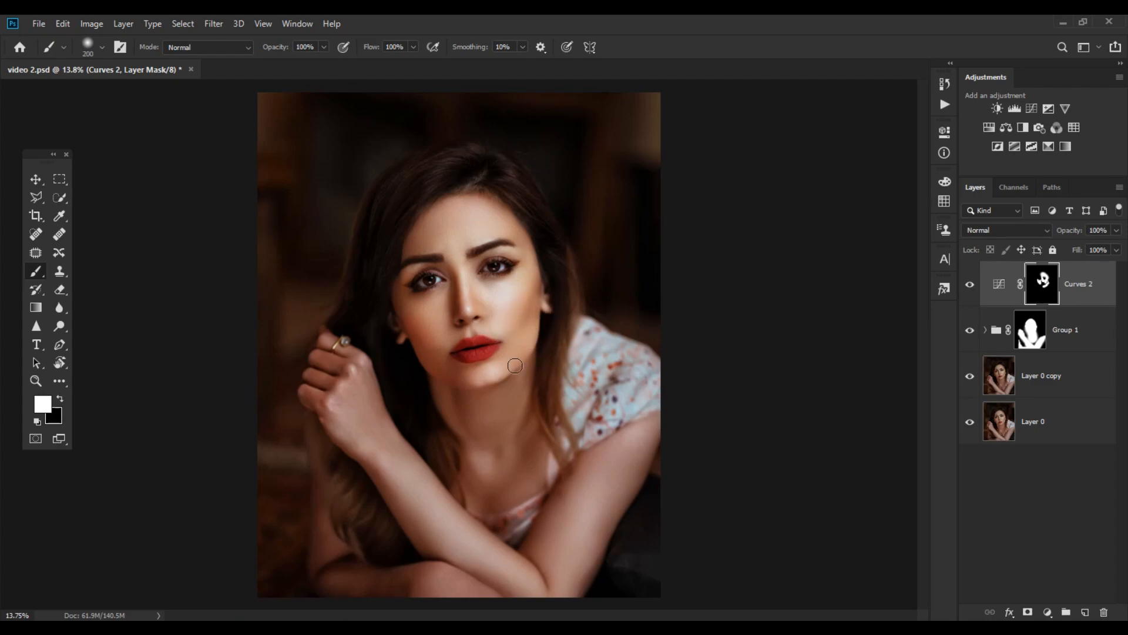
scroll(551, 400, "down", 1)
scroll(551, 404, "up", 2)
scroll(543, 414, "down", 2)
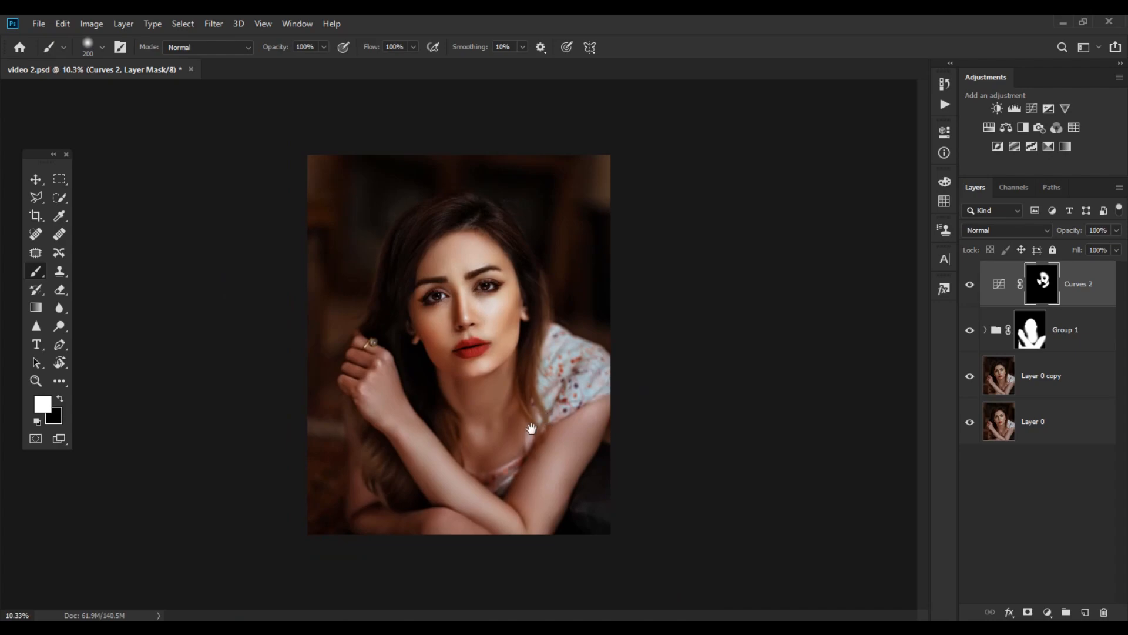
scroll(465, 356, "up", 2)
mouse_move(325, 412)
left_mouse_down()
mouse_move(430, 500)
mouse_move(355, 445)
left_mouse_up()
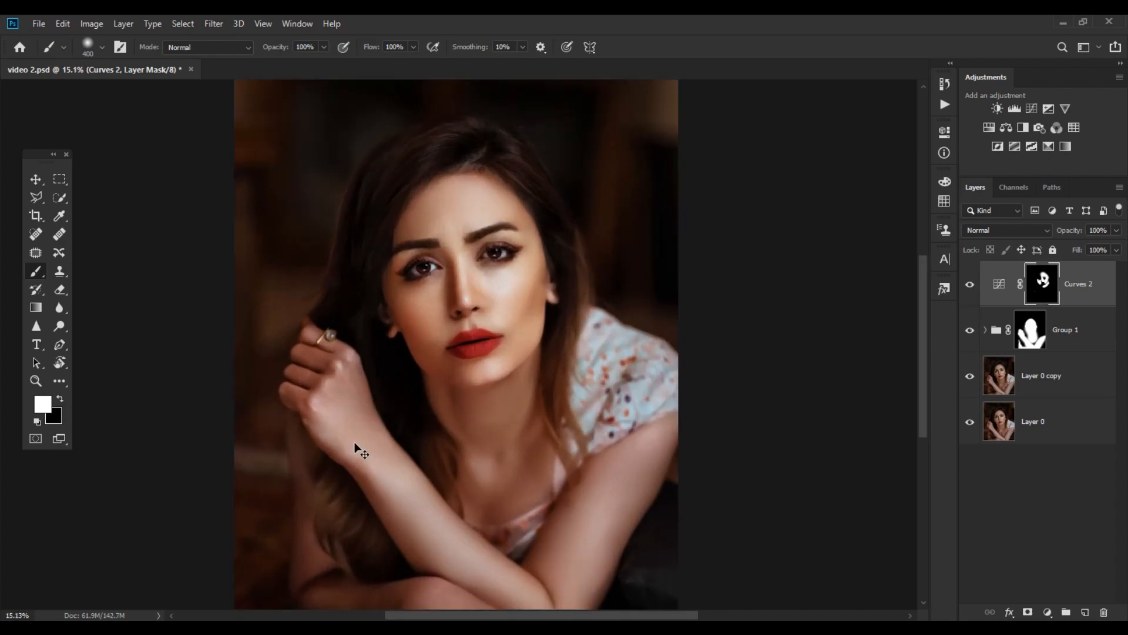
key("ctrl+z")
Step: Paint the Curves mask white over the raised hand, down its forearm and over the opposite arm
key("bracketleft")
key("bracketright")
mouse_move(317, 404)
left_mouse_down()
mouse_move(425, 528)
mouse_move(504, 586)
left_mouse_up()
left_click_drag(636, 516, 607, 392)
Step: Extend the white mask along the arm on the image's right, from the sleeve to the elbow, with varied brush sizes
key("bracketright")
key("bracketright")
key("bracketleft")
key("bracketleft")
key("bracketleft")
key("bracketright")
key("bracketright")
mouse_move(613, 318)
left_mouse_down()
mouse_move(535, 471)
mouse_move(456, 453)
mouse_move(513, 491)
left_mouse_up()
key("bracketleft")
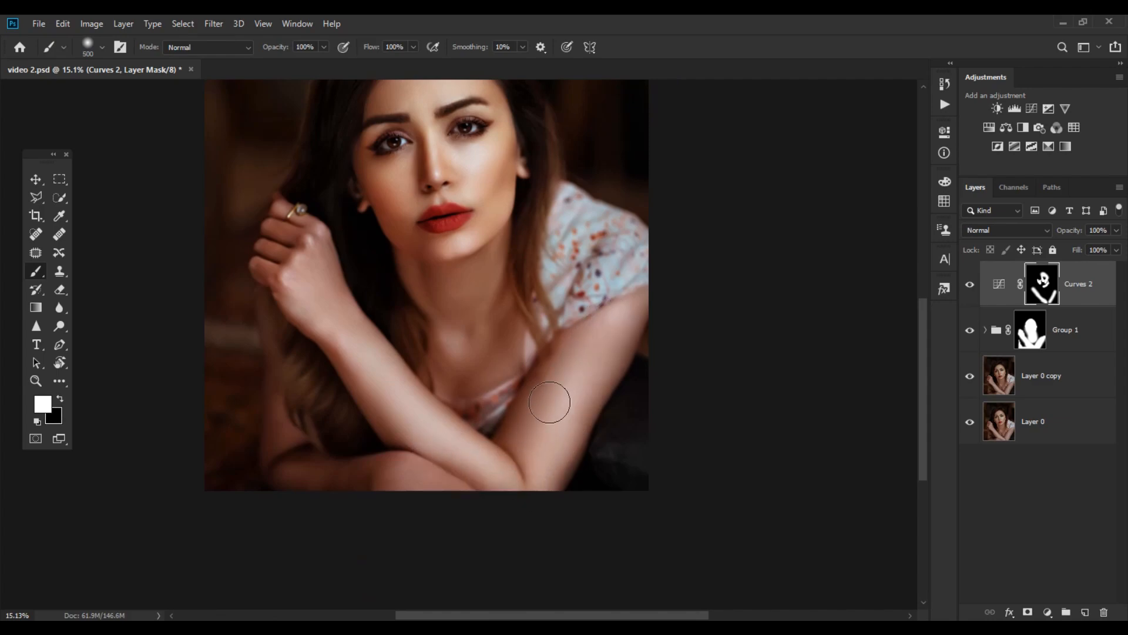
Step: Touch up the Curves mask along the crossed forearm with a 300 px brush
scroll(554, 414, "down", 5)
scroll(553, 448, "up", 2)
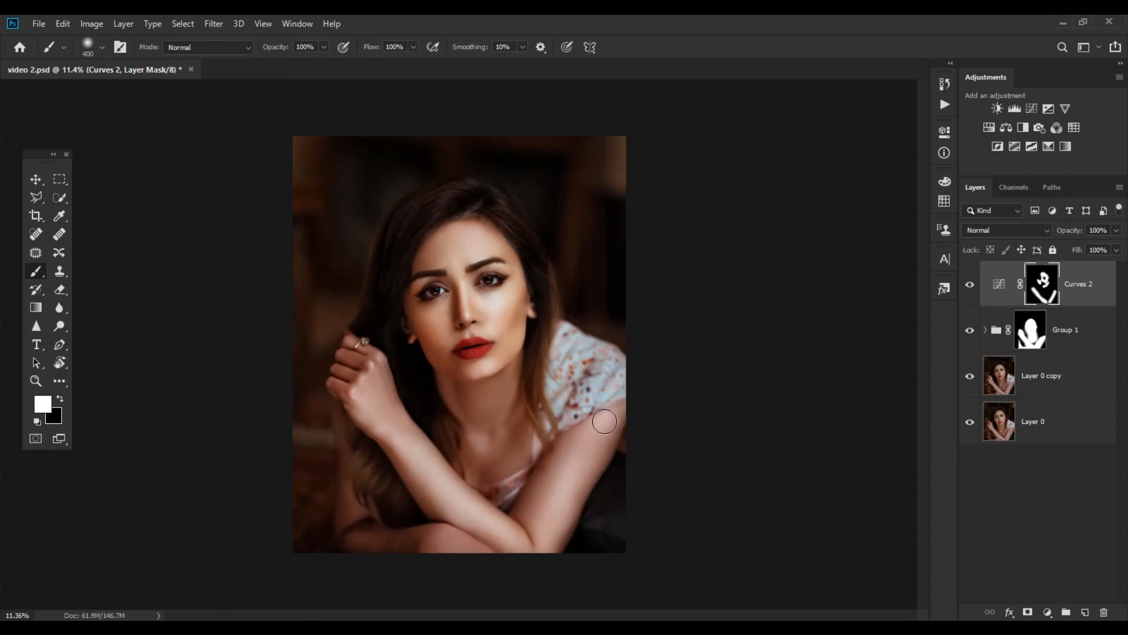
scroll(353, 365, "up", 2)
key("bracketleft")
left_click_drag(453, 555, 412, 430)
key("bracketright")
scroll(592, 517, "down", 7)
scroll(591, 517, "up", 1)
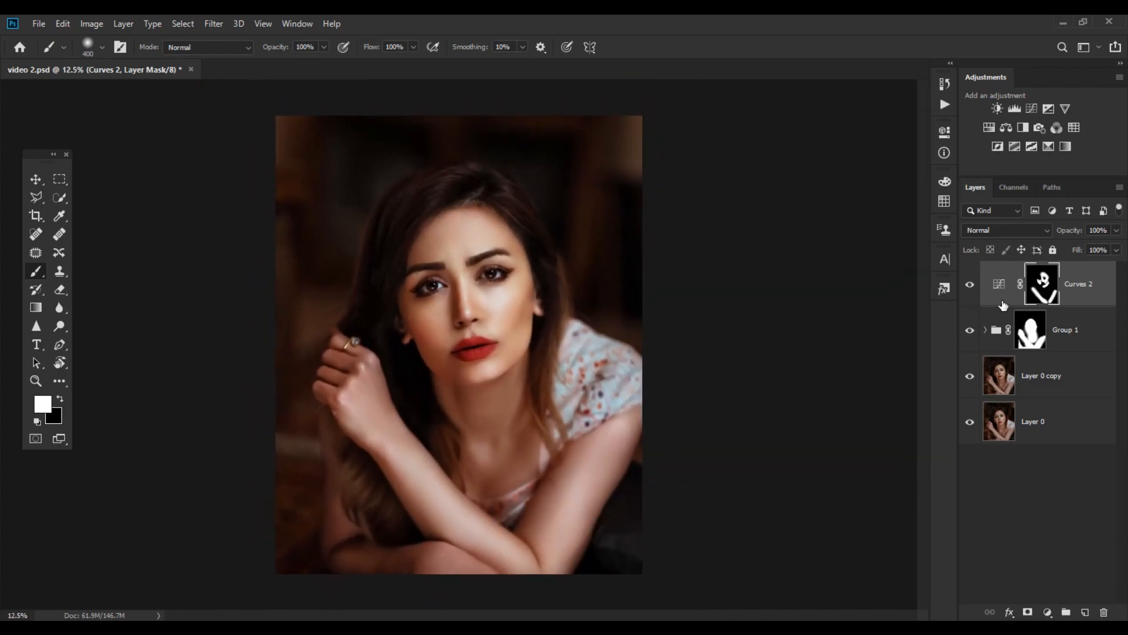
Step: Compare the face and arms with the upper Curves layer hidden and shown
left_click(971, 285)
left_click(971, 286)
left_click(971, 286)
left_click(971, 285)
left_click(971, 286)
left_click(971, 286)
Step: Fill in the Curves mask over the forehead with a 500 px brush
key("bracketright")
key("bracketright")
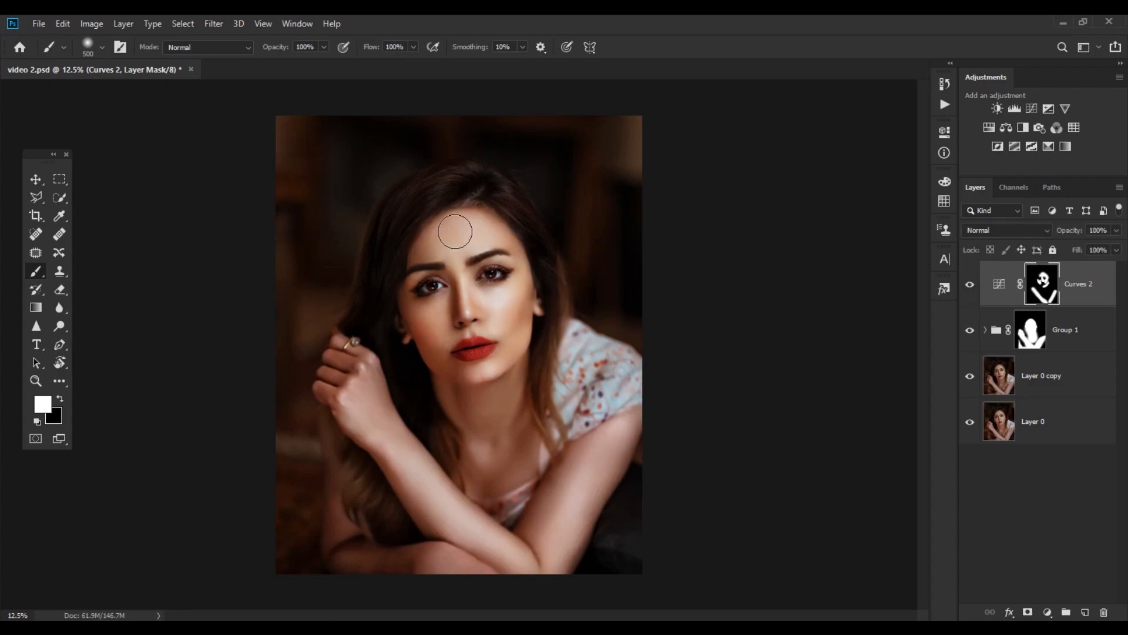
key("bracketleft")
Step: Check the finished upper Curves layer by repeatedly hiding and showing it, and deselect all layers
left_click(970, 286)
left_click(970, 286)
left_click(970, 285)
left_click(970, 286)
key("bracketleft")
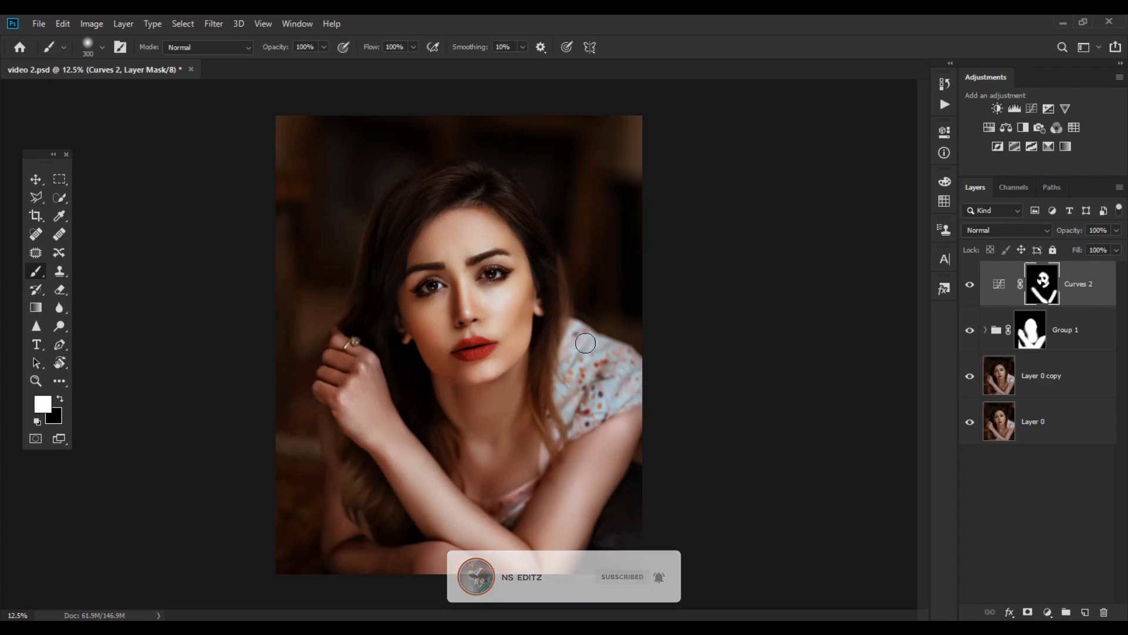
left_click(970, 287)
left_click(970, 287)
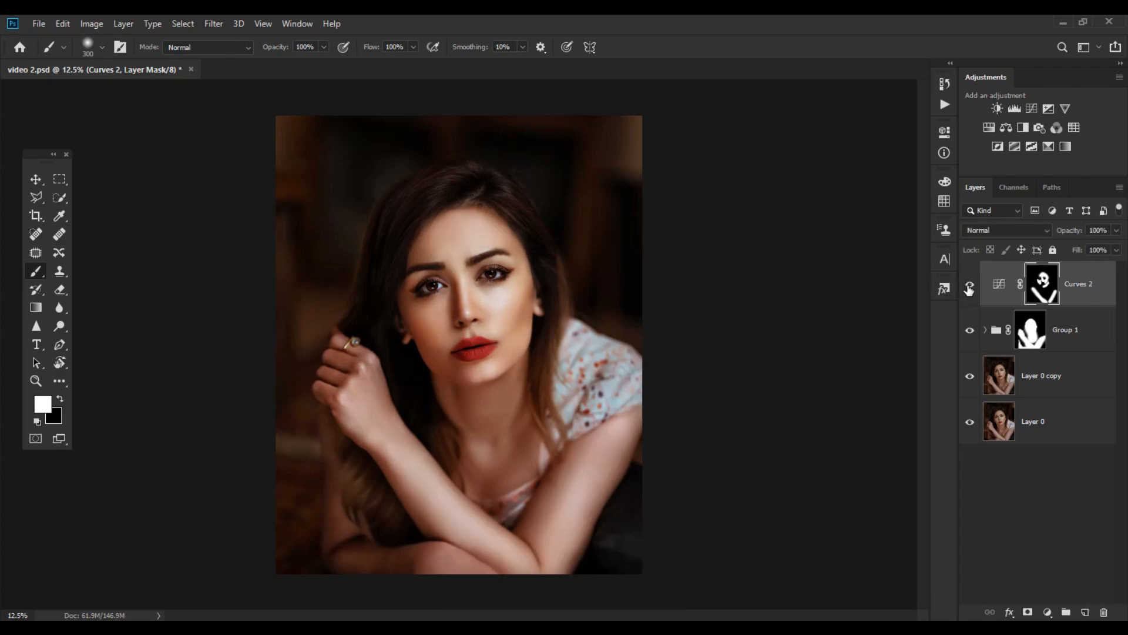
left_click(970, 287)
left_click(970, 287)
left_click(970, 287)
left_click(970, 287)
left_click(1006, 451)
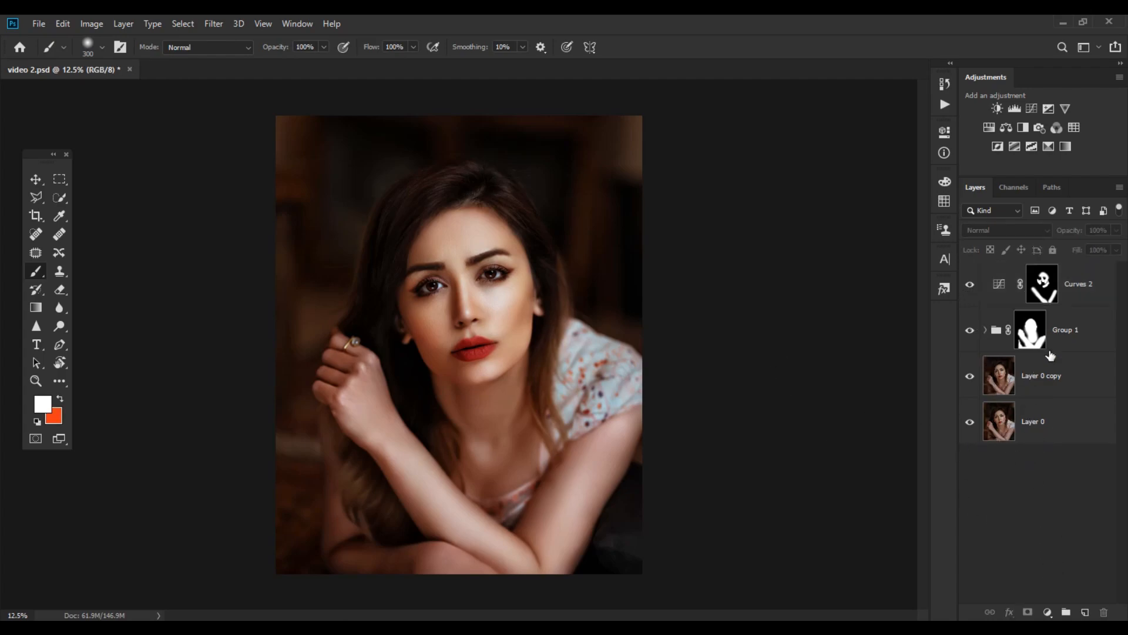
Step: Add a Channel Mixer adjustment layer and set the Red output channel to Red +50%, Green +150% and Blue -100%
left_click(1055, 130)
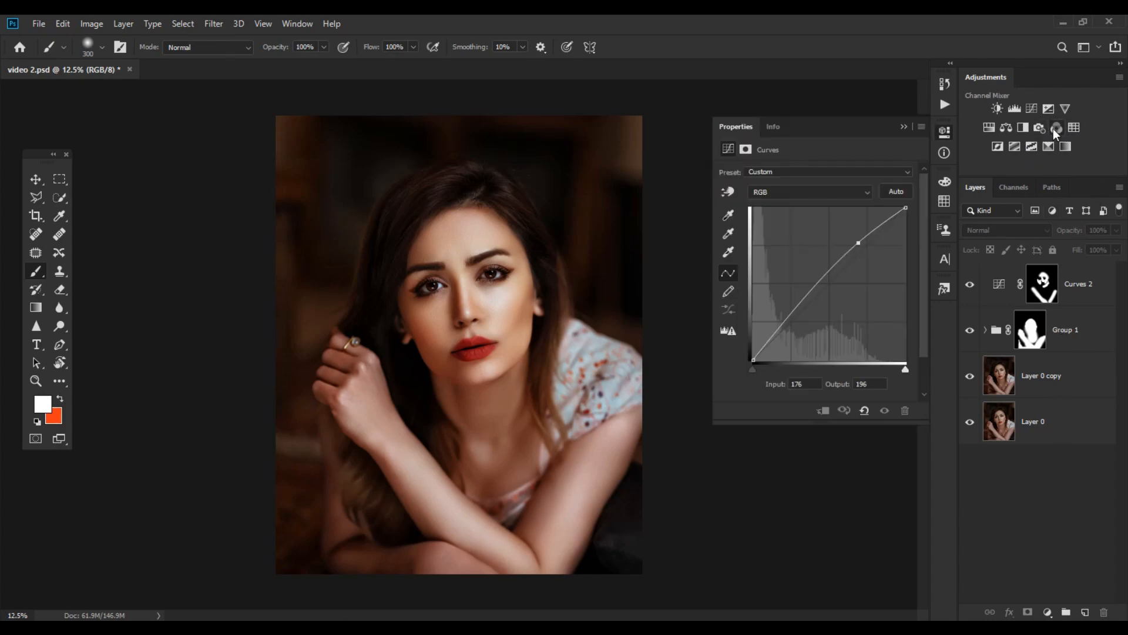
left_click(883, 226)
type("+50")
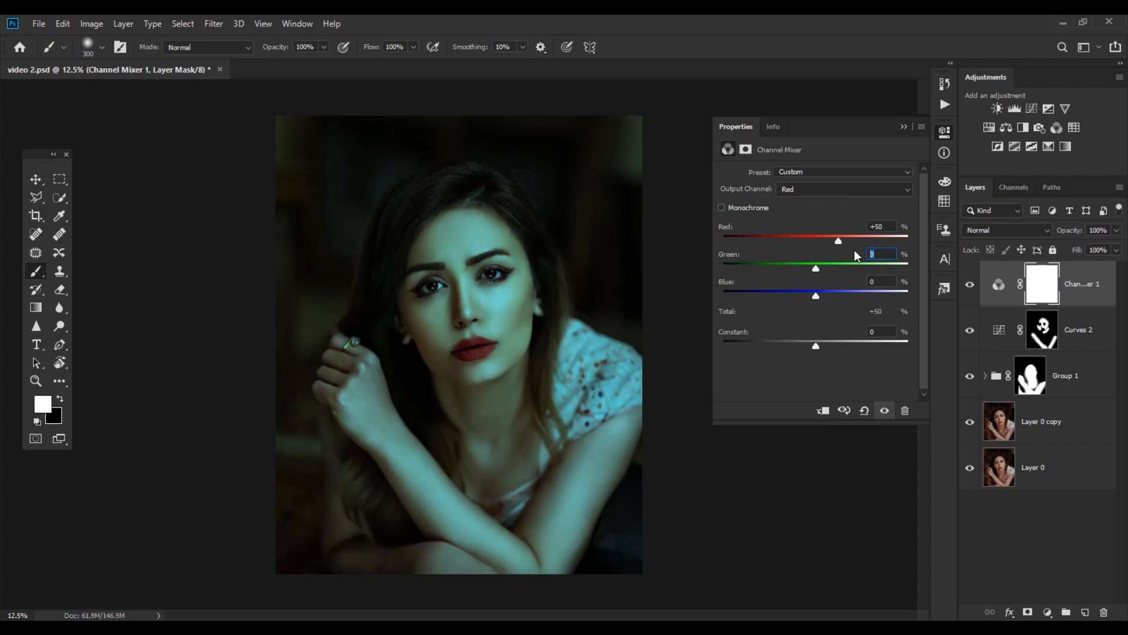
type("+15")
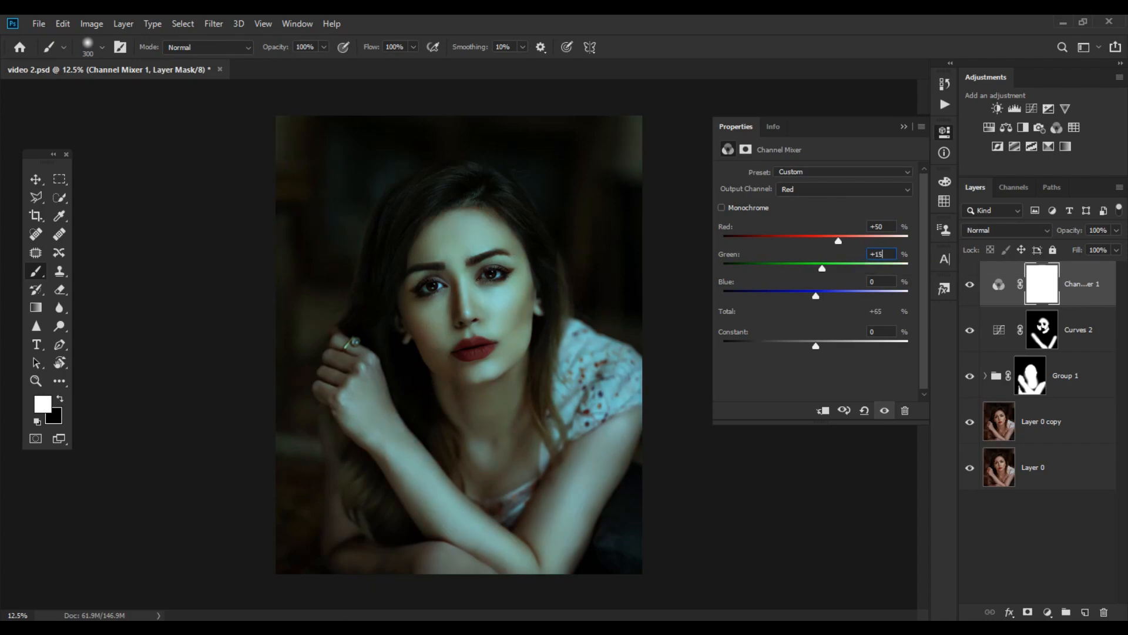
type("0")
left_click(880, 281)
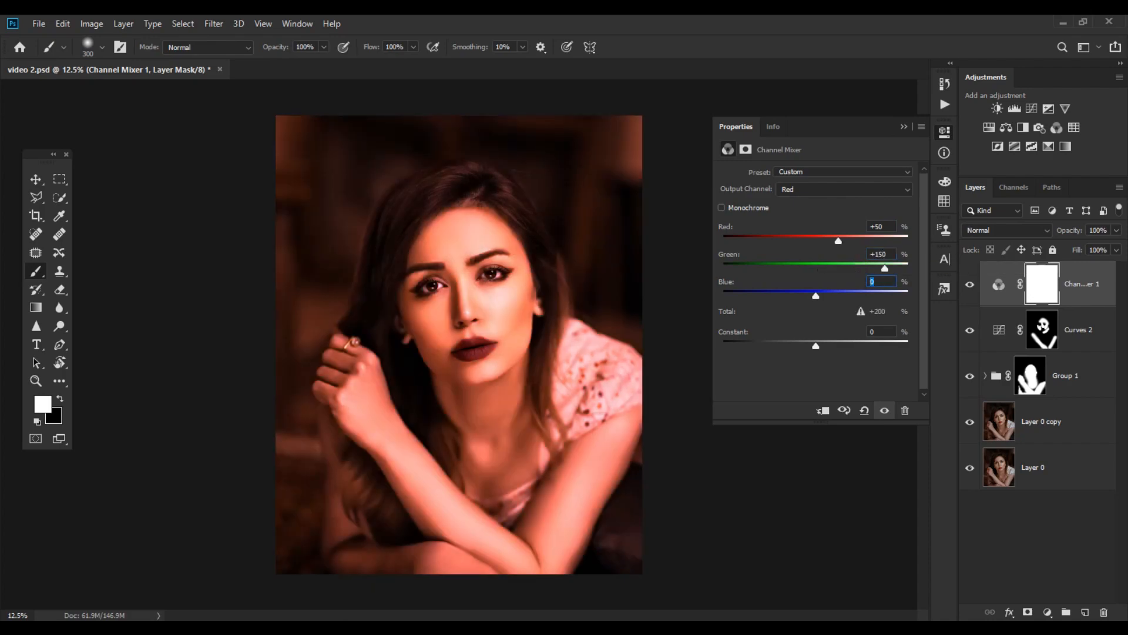
type("-100")
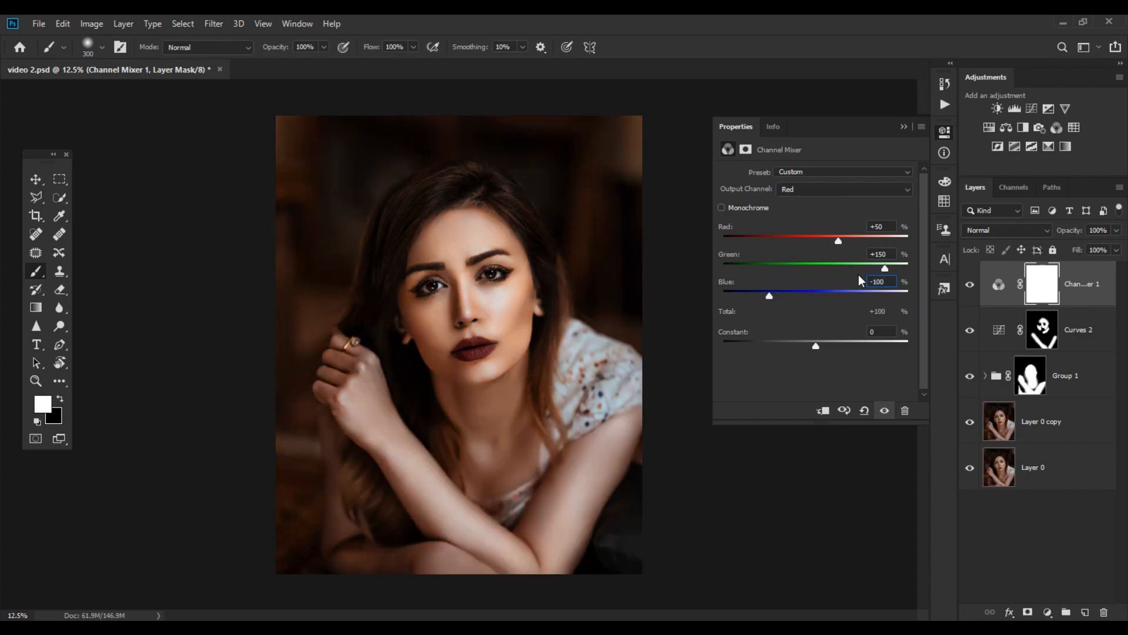
left_click(905, 127)
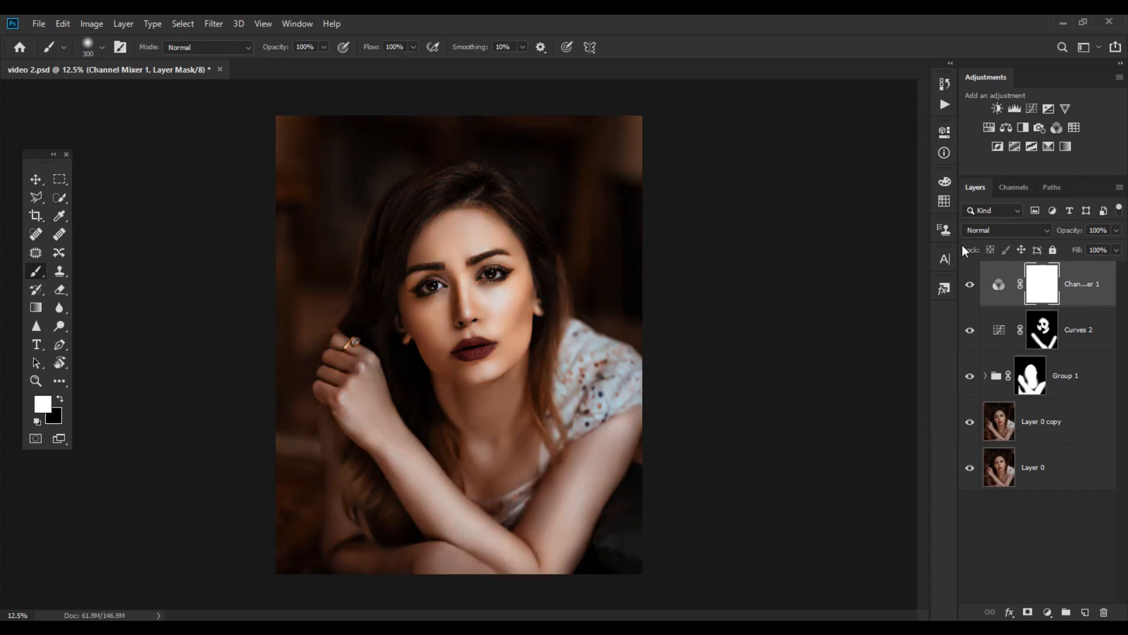
Step: Compare the portrait with the Channel Mixer layer hidden and shown
left_click(970, 287)
left_click(970, 287)
left_click(970, 288)
left_click(970, 288)
left_click(970, 287)
left_click(971, 288)
Step: Set the Channel Mixer layer's opacity to 60% and deselect all layers
left_click_drag(1081, 245, 1073, 245)
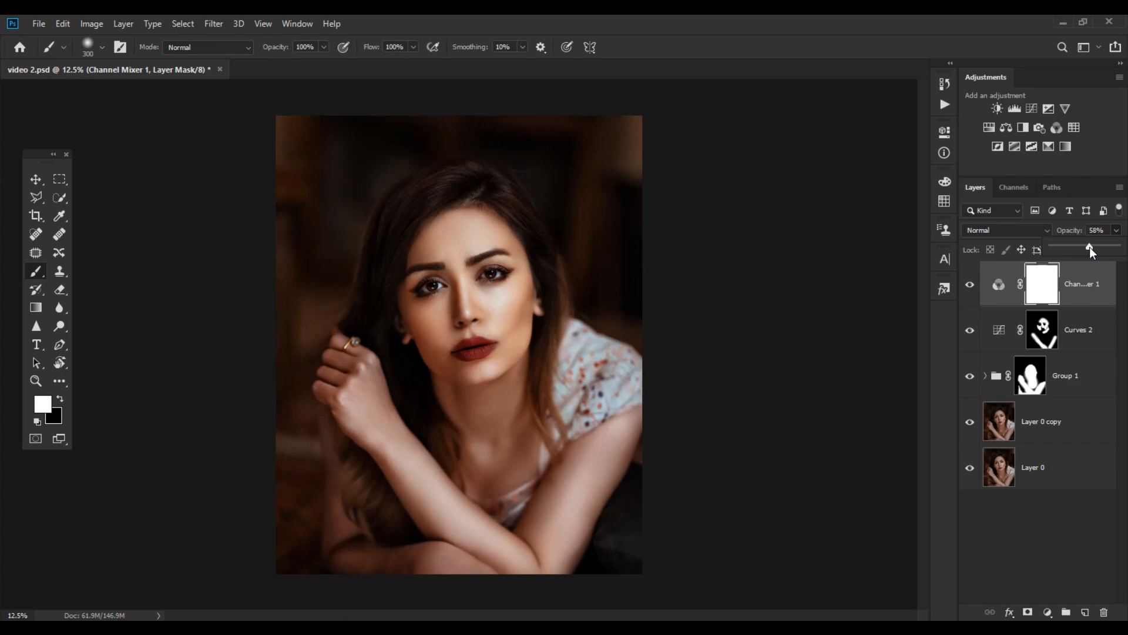
left_click(1102, 231)
type("60")
left_click(1046, 524)
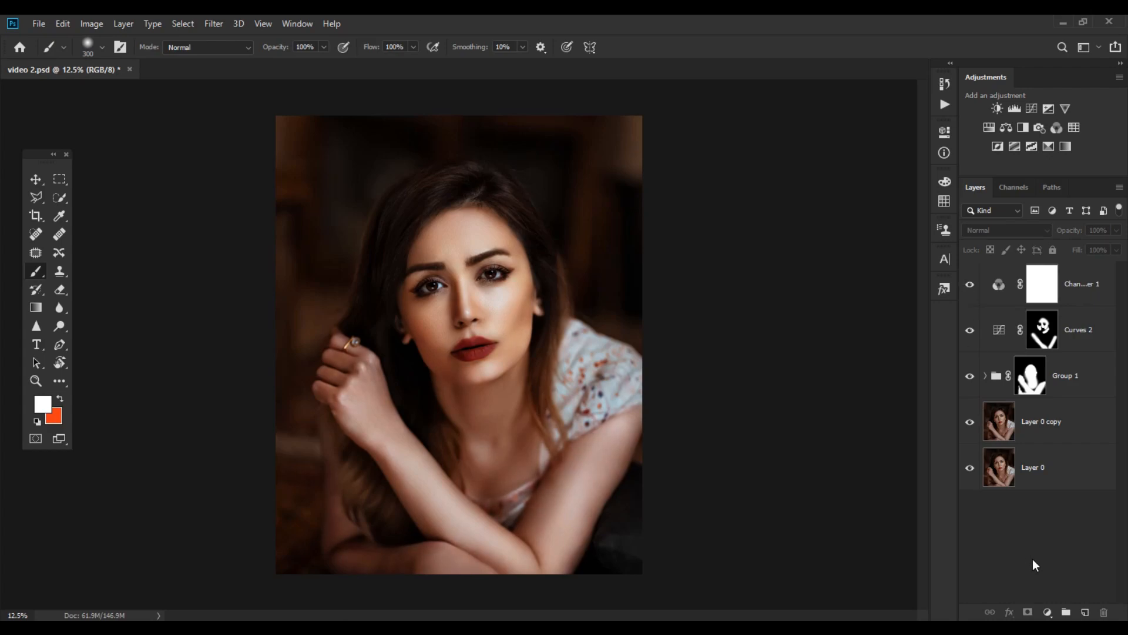
Step: Add a new empty layer above the Channel Mixer layer, set its blend mode to Overlay, and keep white as the foreground color
left_click(1086, 613)
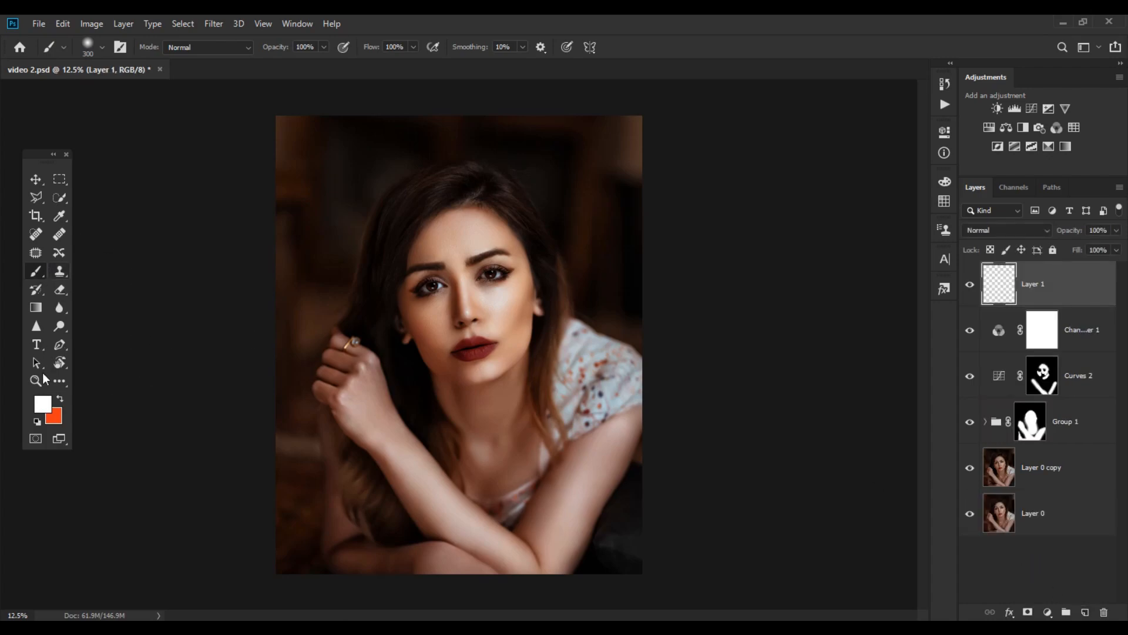
left_click(994, 230)
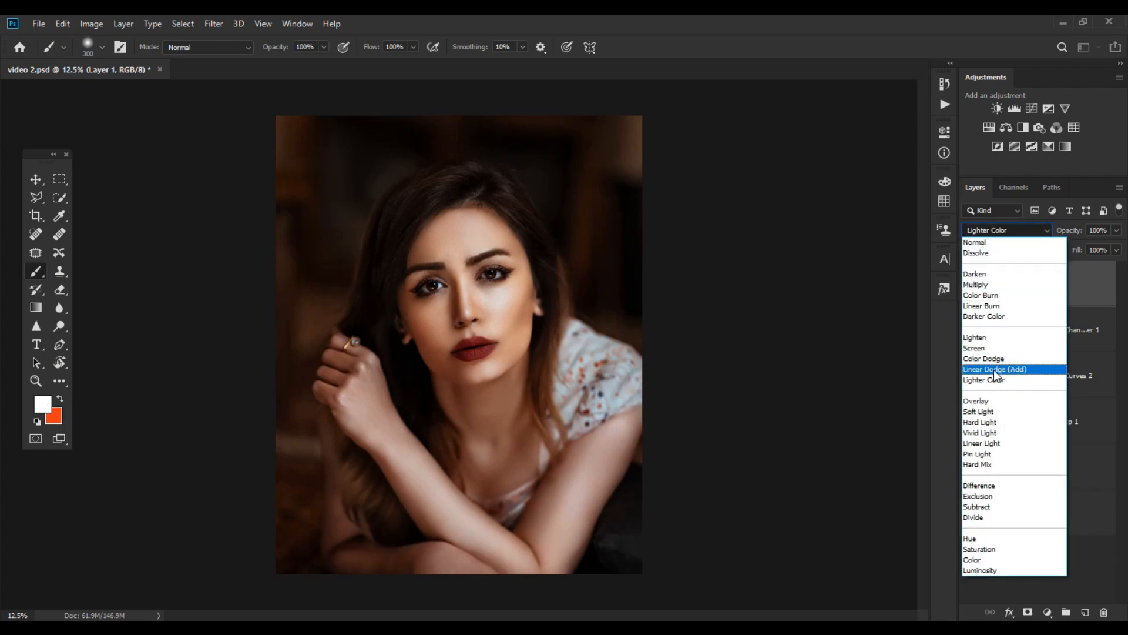
left_click(971, 401)
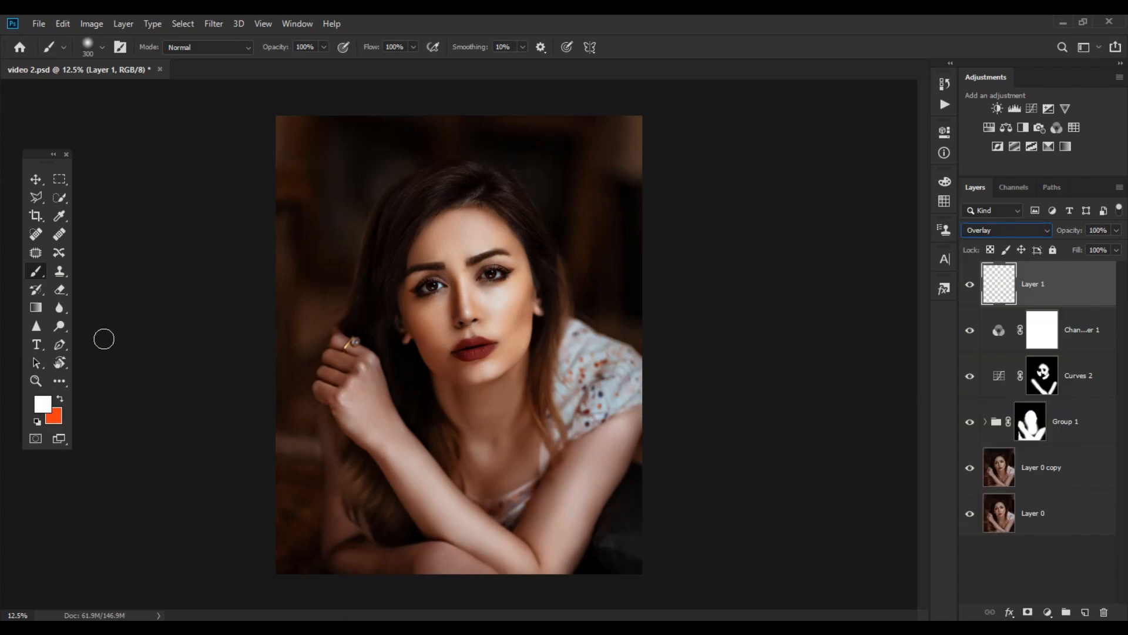
left_click(42, 403)
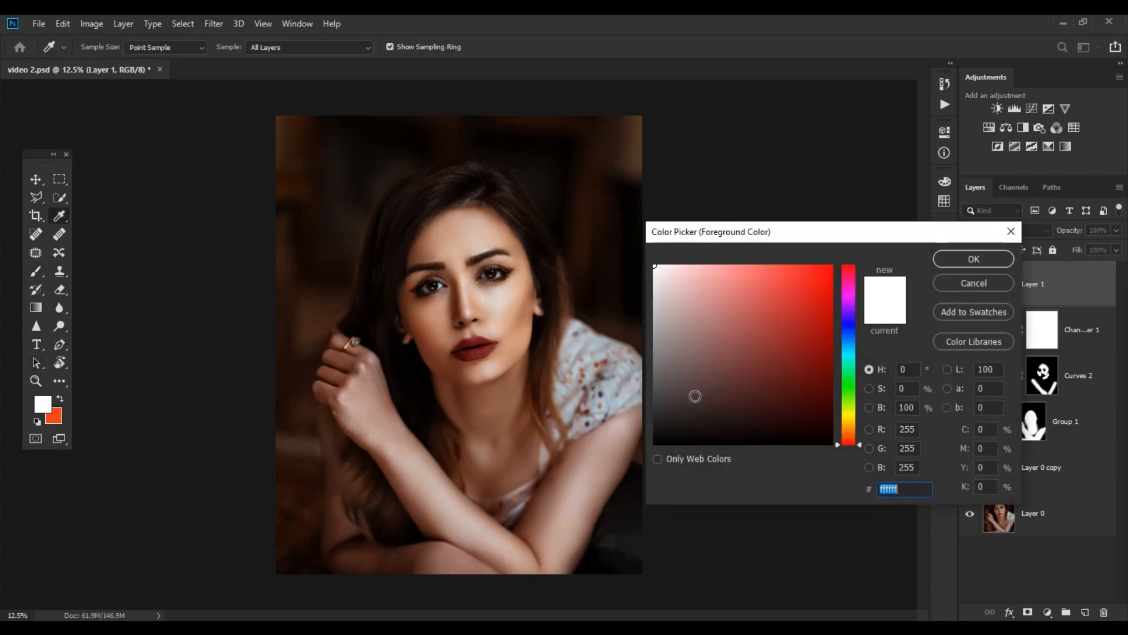
left_click(944, 263)
Step: Paint soft white highlights along the lower lip on the Overlay layer with a small brush at 3% flow
scroll(500, 329, "up", 5)
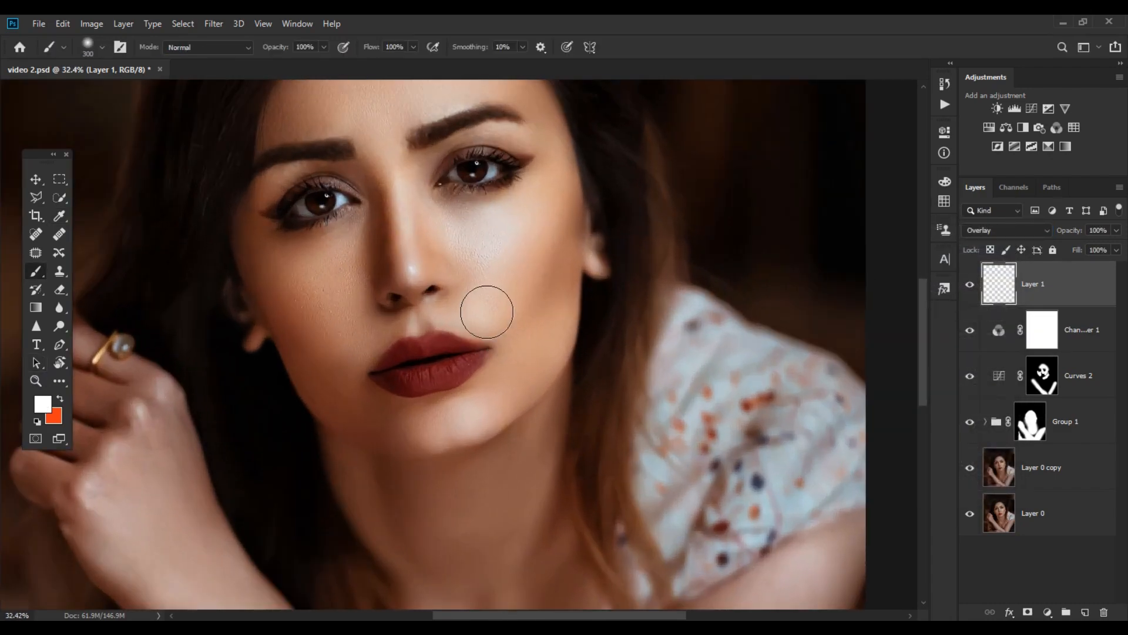
scroll(486, 312, "up", 4)
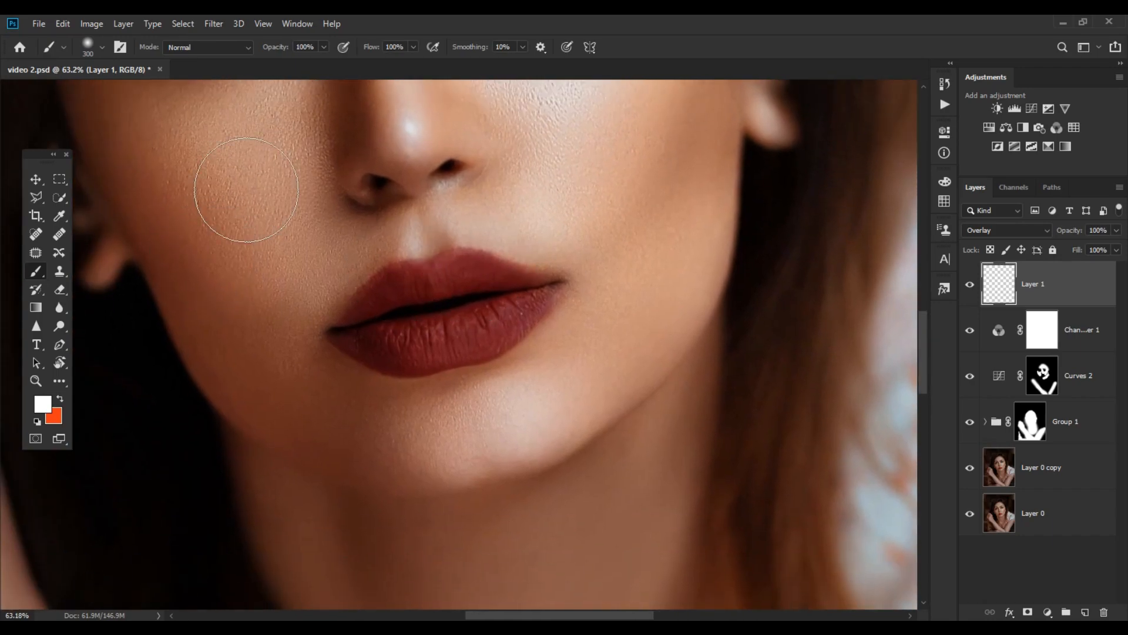
left_click(413, 50)
left_click(401, 50)
type("3")
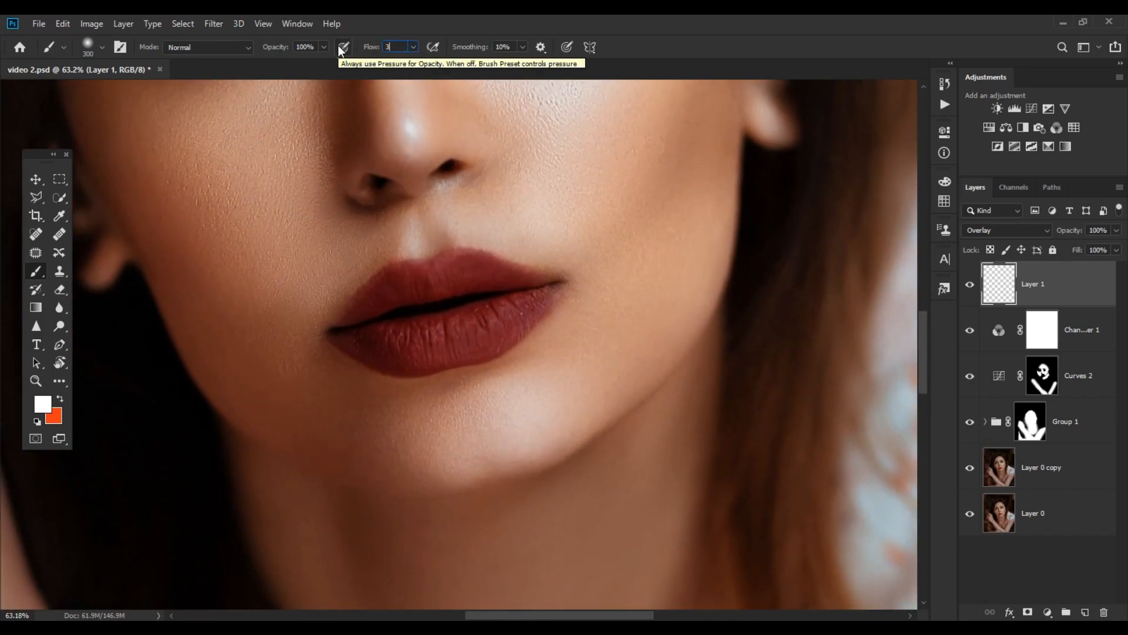
key("Return")
mouse_move(462, 234)
left_mouse_down()
mouse_move(474, 313)
mouse_move(472, 303)
left_mouse_up()
scroll(456, 370, "up", 2)
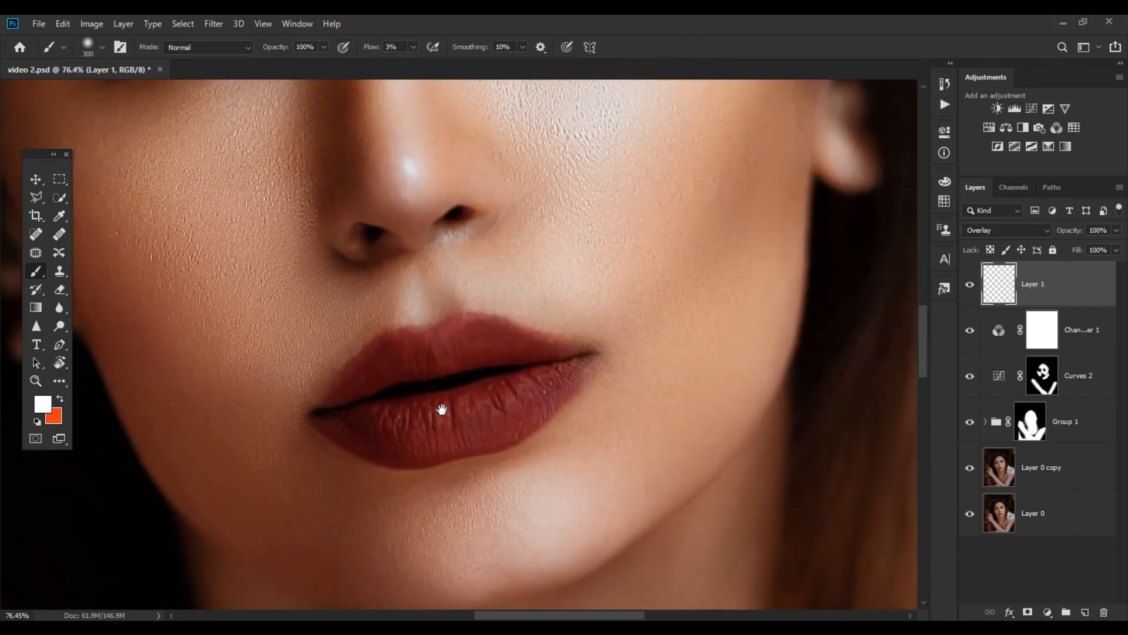
left_click_drag(448, 392, 439, 366)
key("bracketleft")
key("bracketleft")
key("bracketleft")
key("bracketleft")
key("bracketleft")
key("bracketleft")
key("bracketleft")
key("bracketleft")
key("bracketleft")
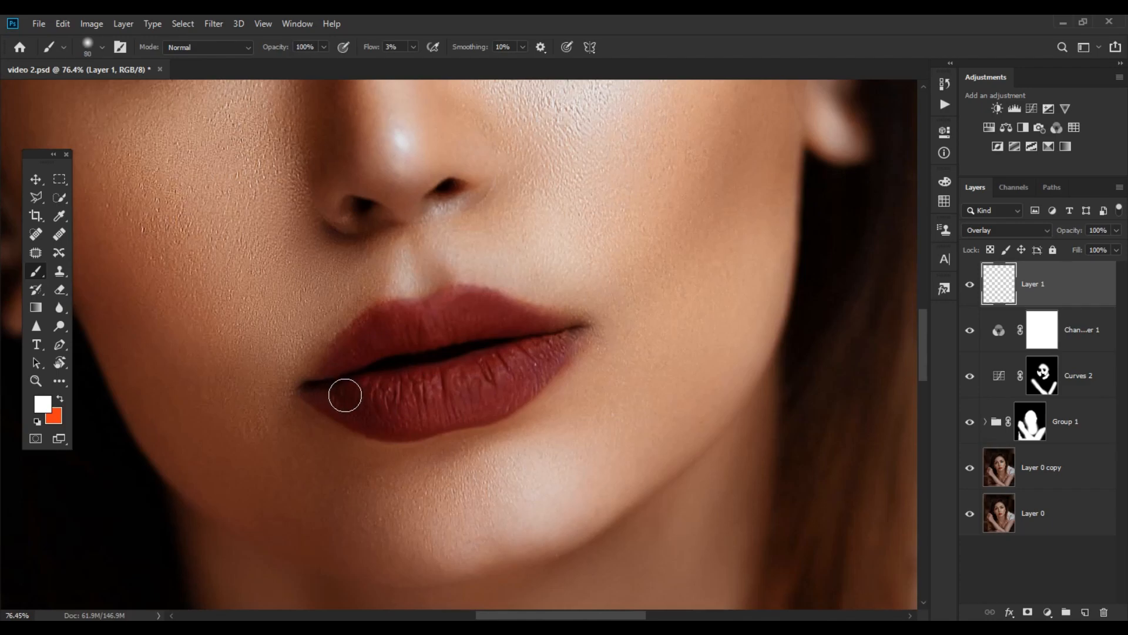
mouse_move(451, 382)
left_mouse_down()
mouse_move(421, 391)
mouse_move(562, 337)
mouse_move(472, 376)
mouse_move(520, 364)
mouse_move(496, 376)
mouse_move(344, 394)
left_mouse_up()
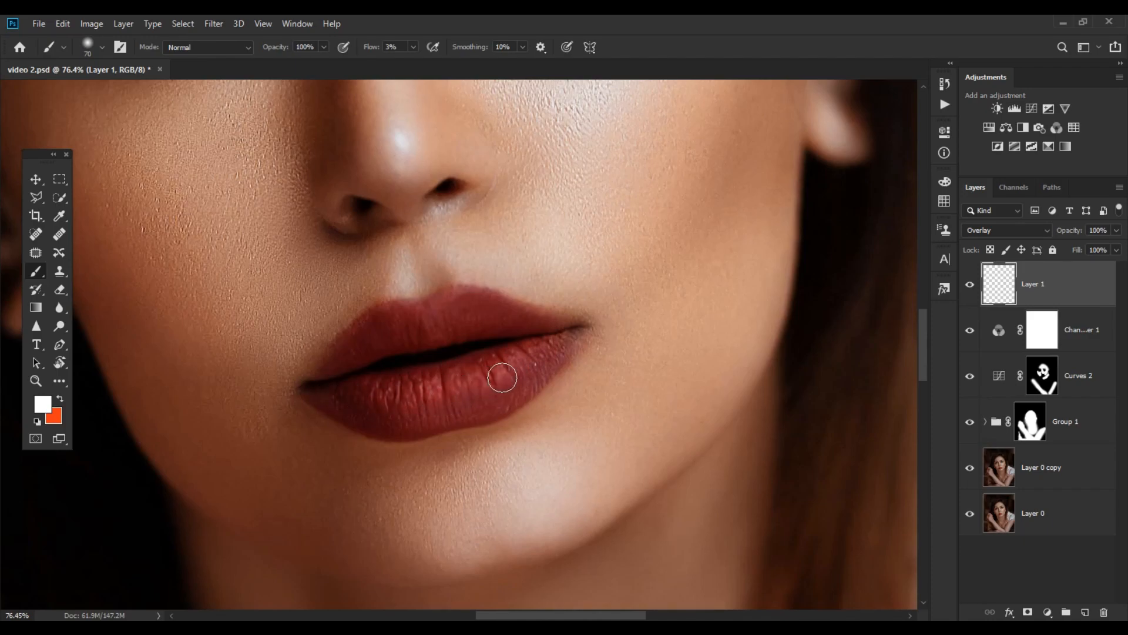
Step: Extend the lower lip highlight toward the mouth corner using a smaller brush of size 45
scroll(649, 385, "down", 5)
scroll(637, 390, "up", 5)
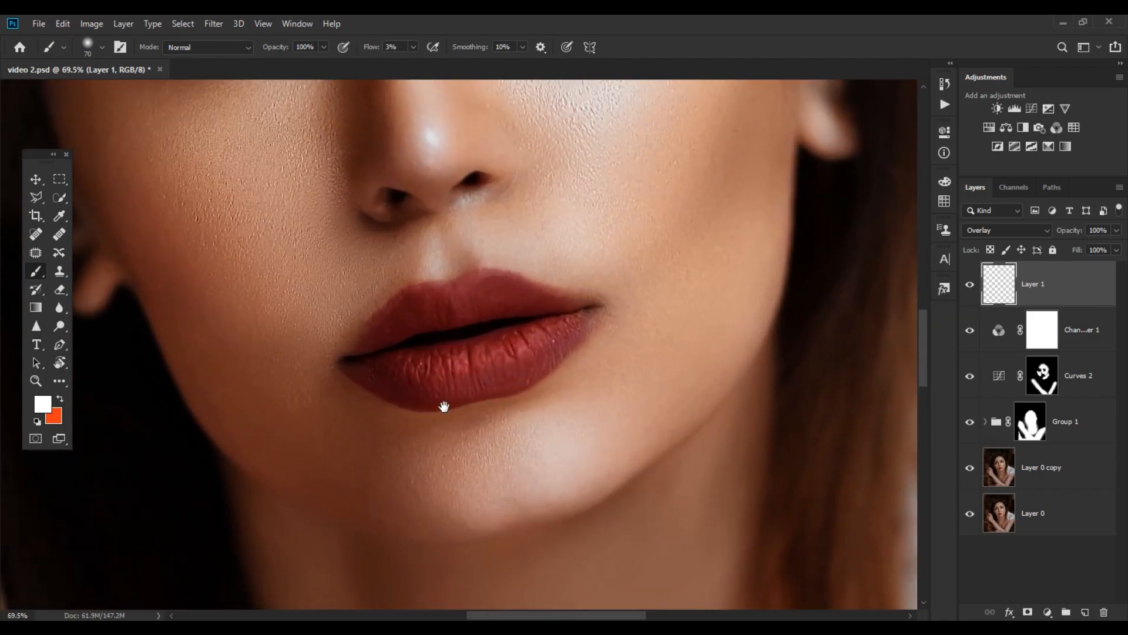
left_click_drag(444, 406, 464, 405)
key("bracketleft")
key("bracketleft")
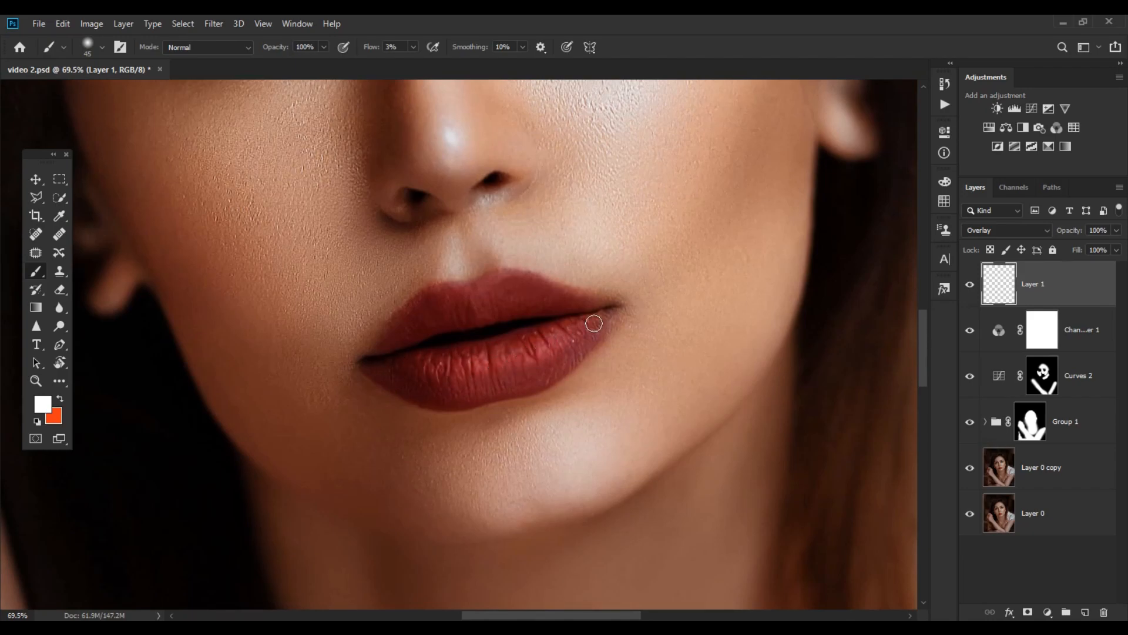
Step: Compare the whole portrait with the Overlay lip highlight layer hidden and shown
scroll(649, 380, "down", 6)
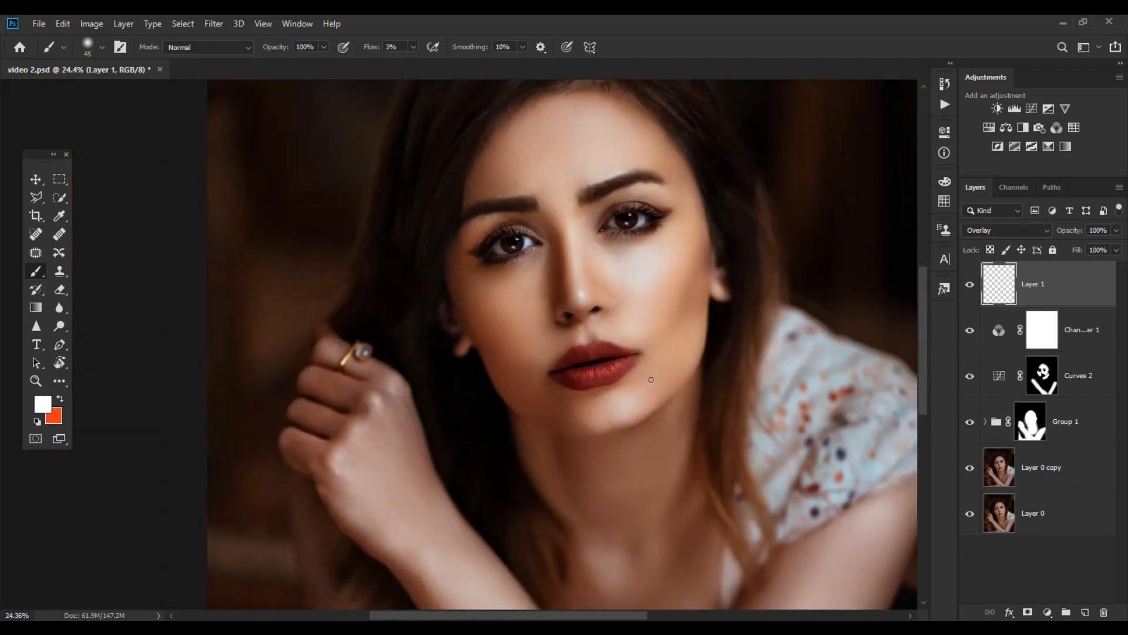
left_click(968, 288)
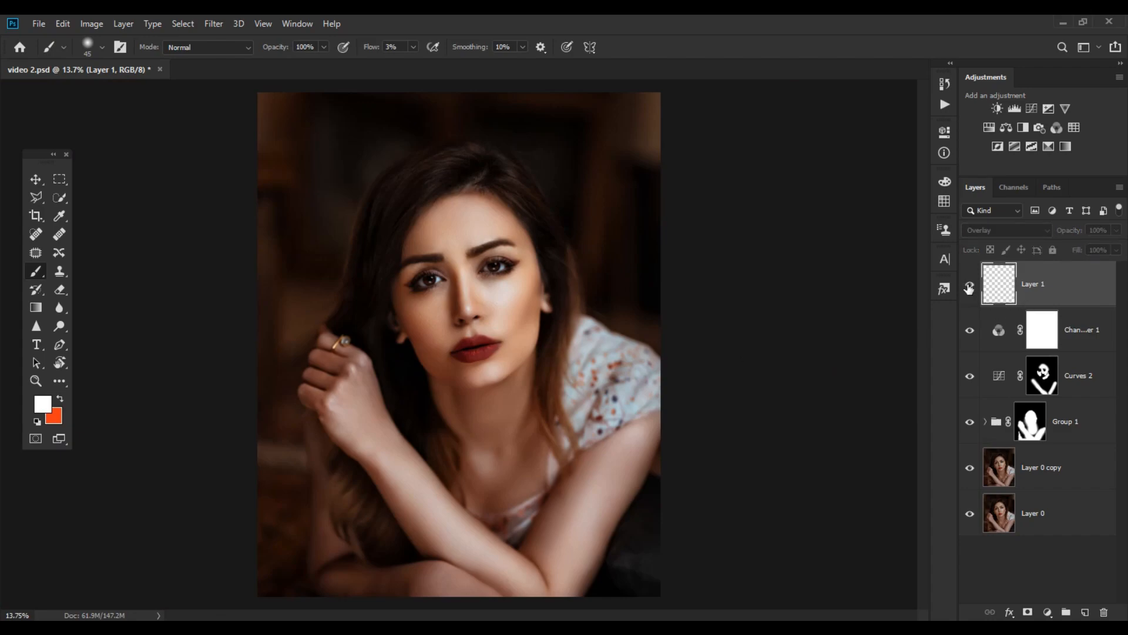
scroll(725, 298, "down", 1)
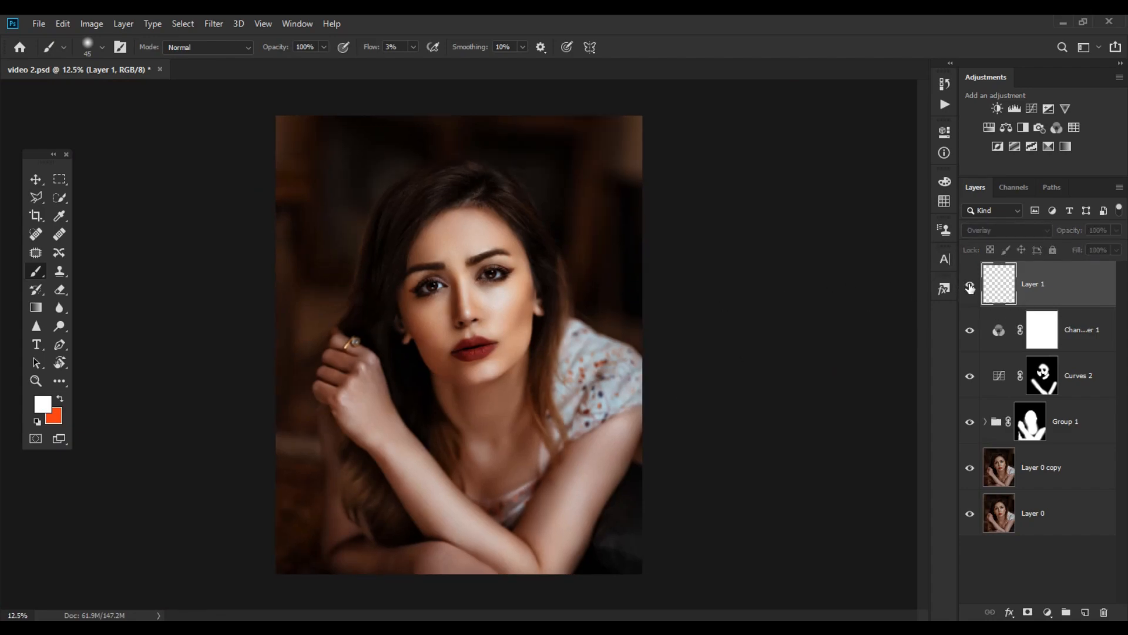
Step: Brighten the upper lip on the Overlay layer with a brush of size 35, and deselect all layers
scroll(532, 361, "up", 6)
left_click_drag(365, 320, 436, 358)
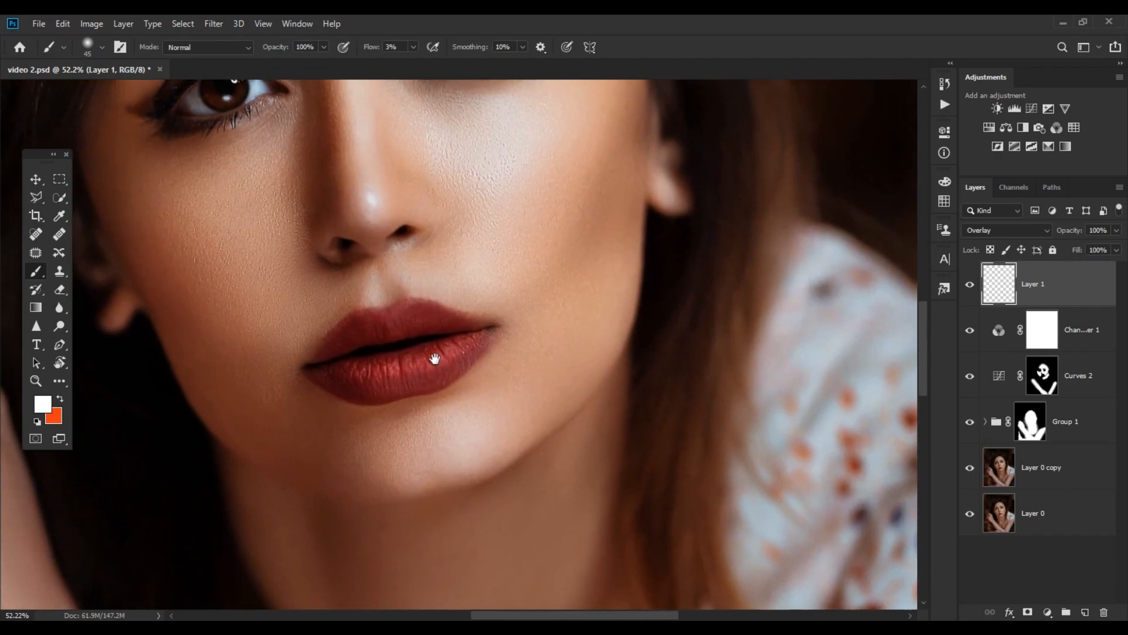
scroll(432, 359, "up", 2)
key("[")
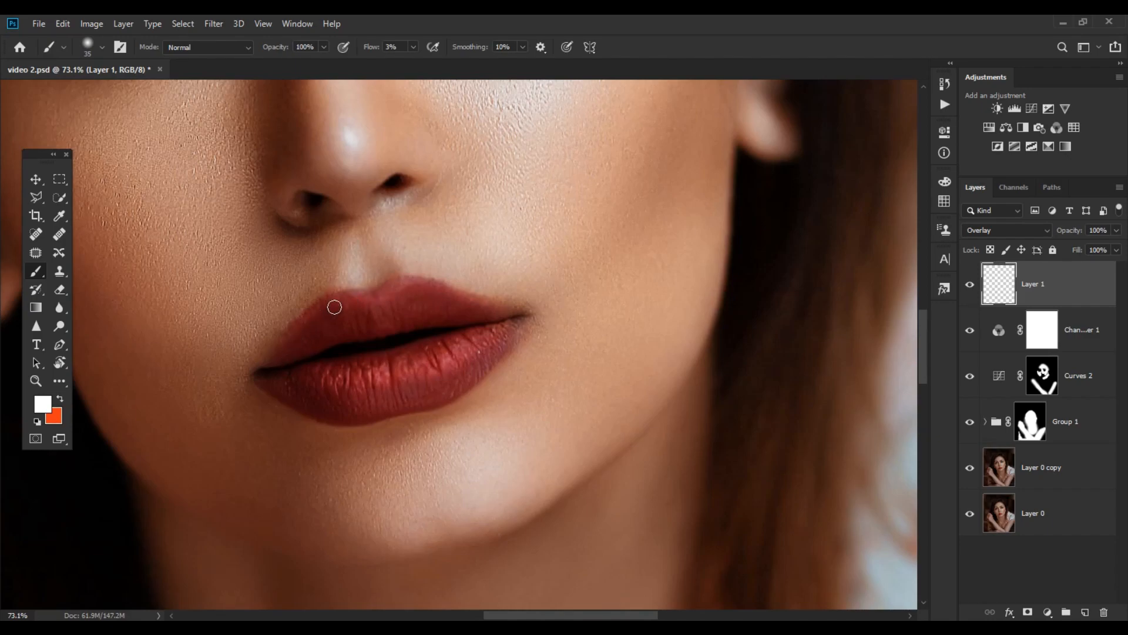
scroll(475, 302, "down", 8)
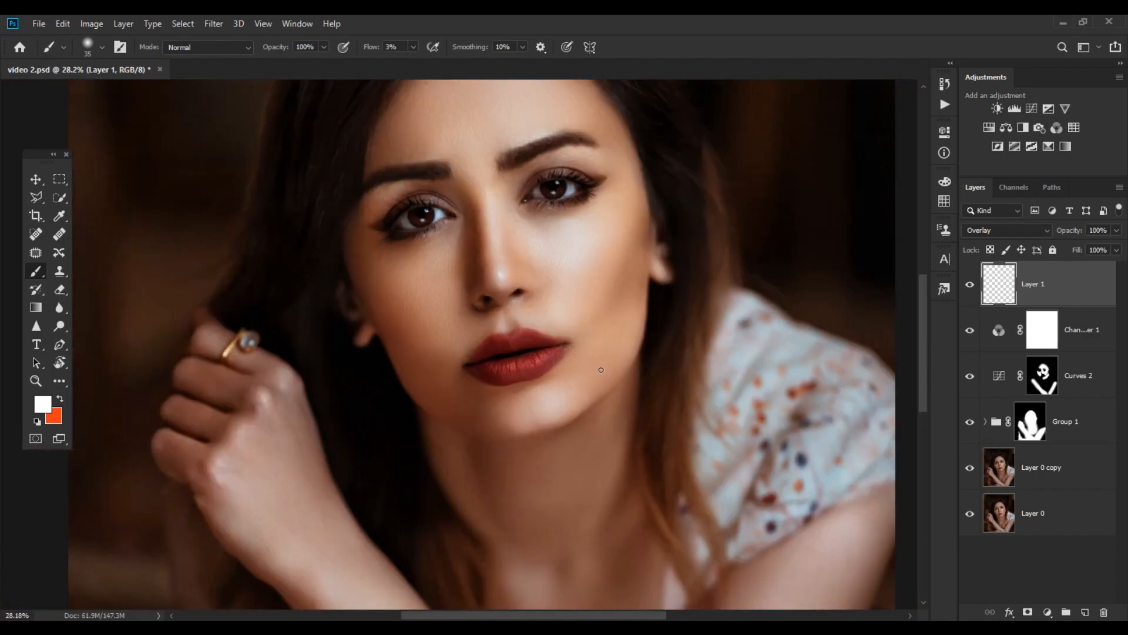
key("ctrl+plus")
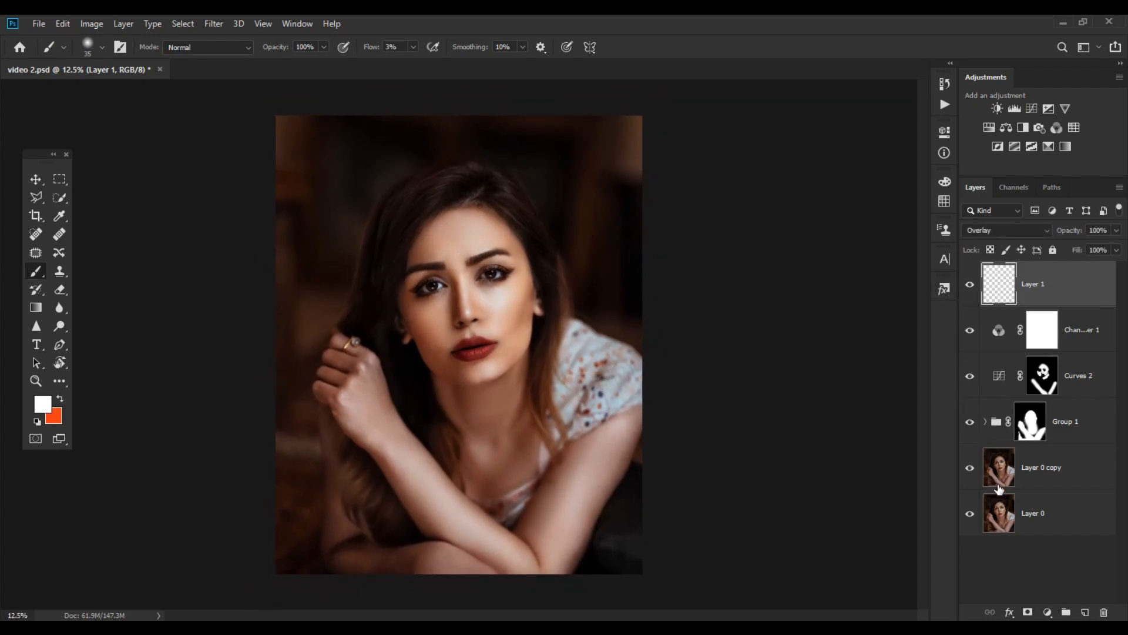
left_click(1054, 569)
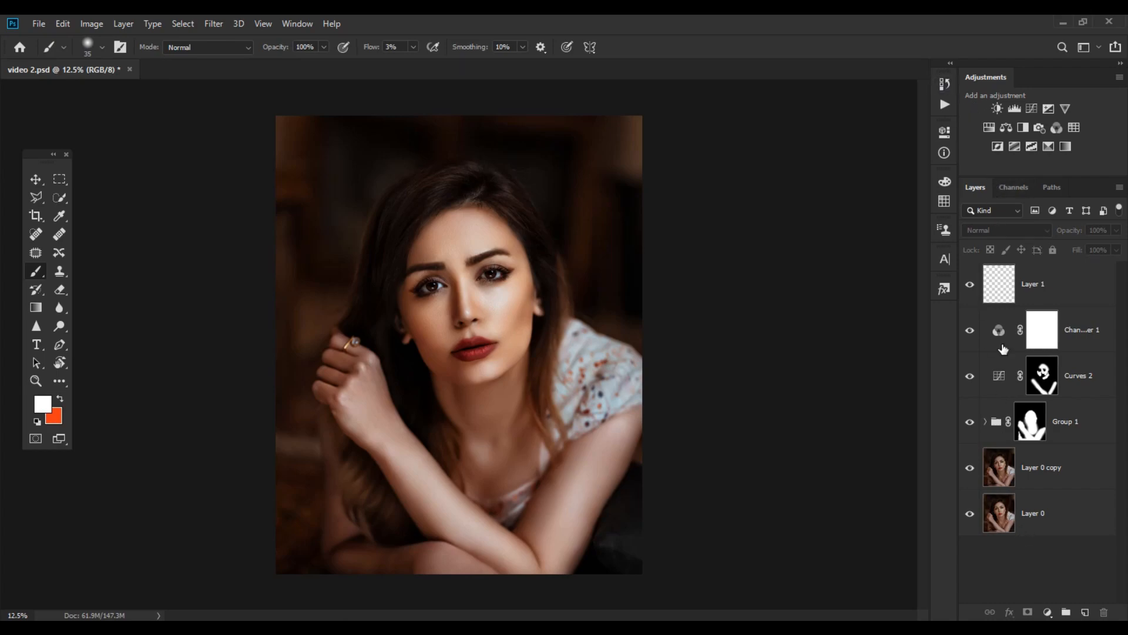
Step: Add a Brightness/Contrast adjustment layer on top and raise its brightness to about 25
left_click(998, 112)
left_click_drag(815, 212, 830, 213)
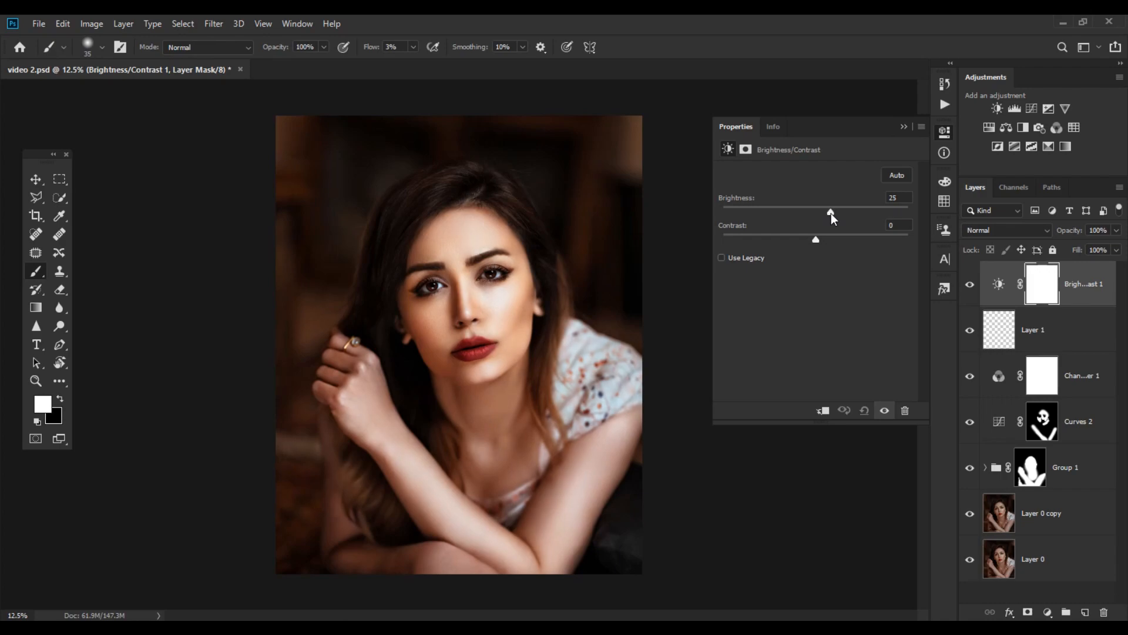
left_click_drag(828, 212, 828, 214)
left_click(904, 126)
Step: Compare the portrait with the Brightness/Contrast layer repeatedly hidden and shown, and deselect all layers
left_click(971, 286)
left_click(971, 287)
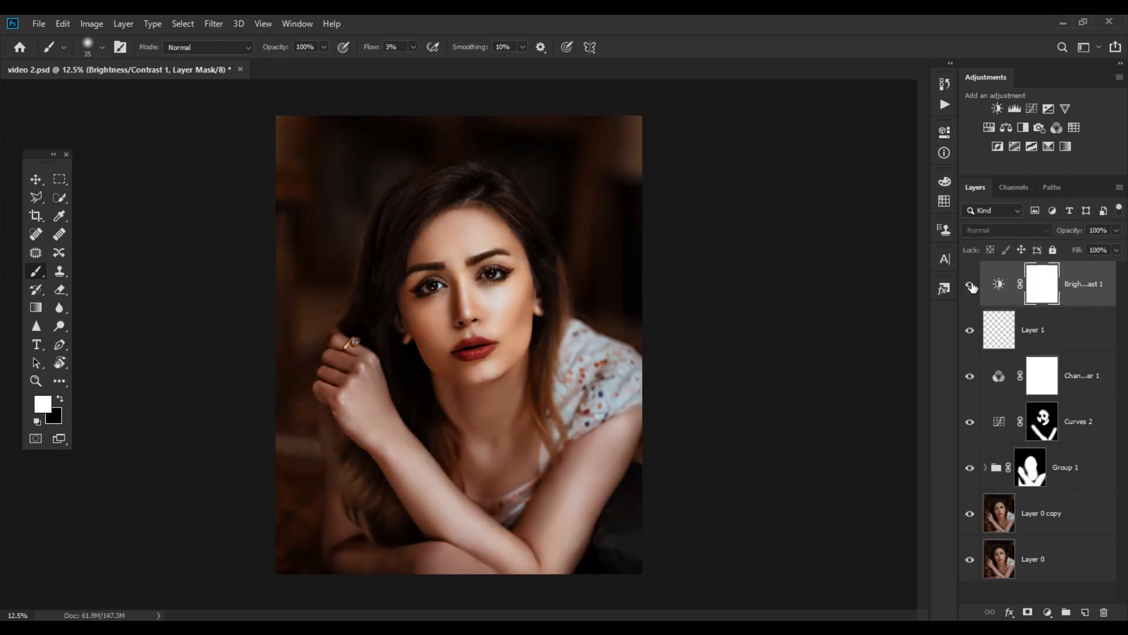
left_click(971, 287)
left_click(971, 287)
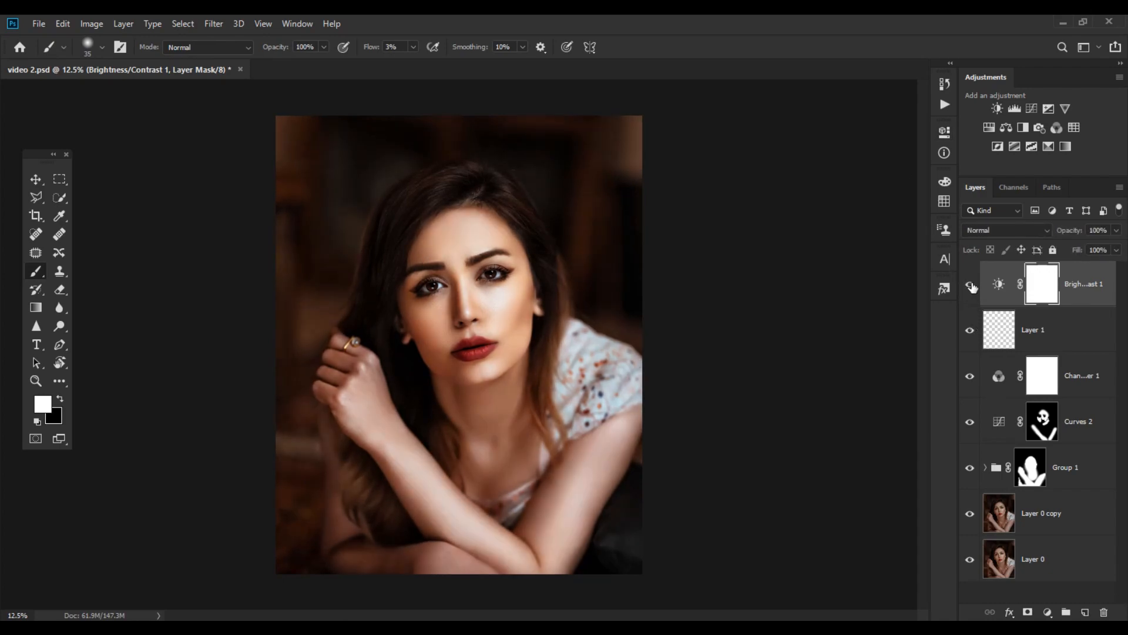
left_click(972, 287)
left_click(971, 286)
left_click(1026, 593)
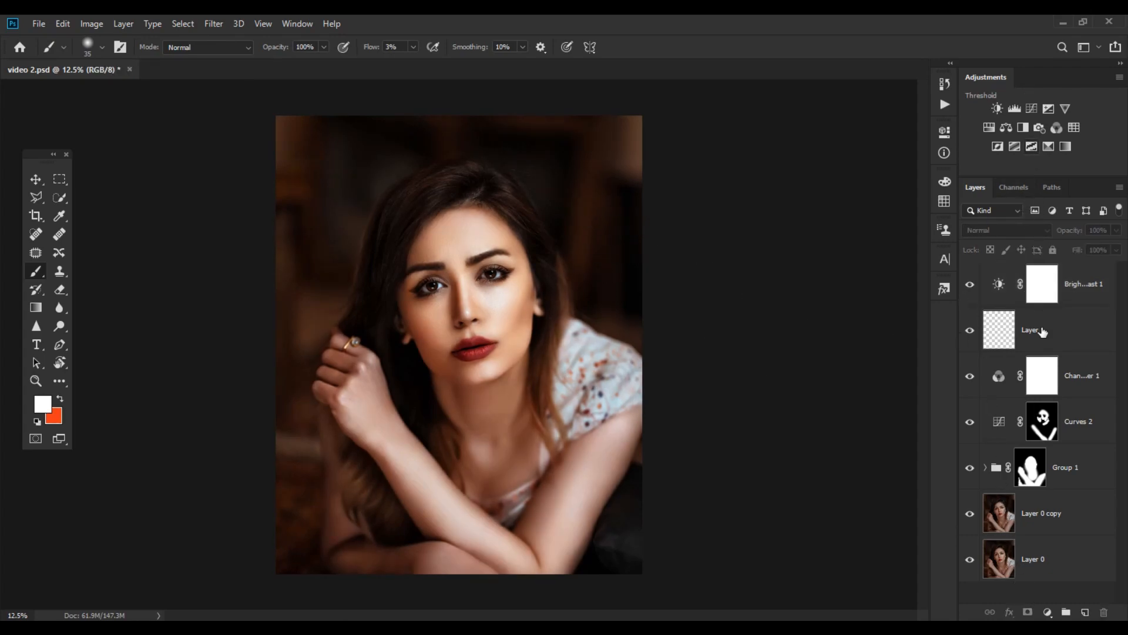
Step: Add a Curves adjustment layer with a brightening point at input 183, output 209, and invert its mask to black
left_click(1051, 616)
left_click(1046, 433)
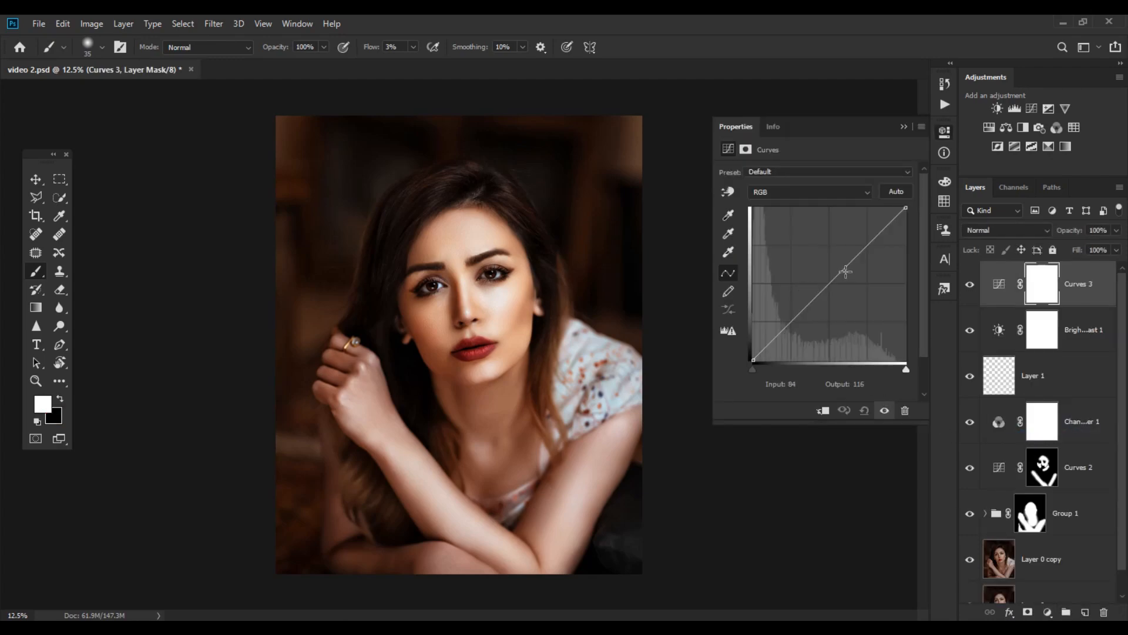
left_click_drag(868, 244, 862, 235)
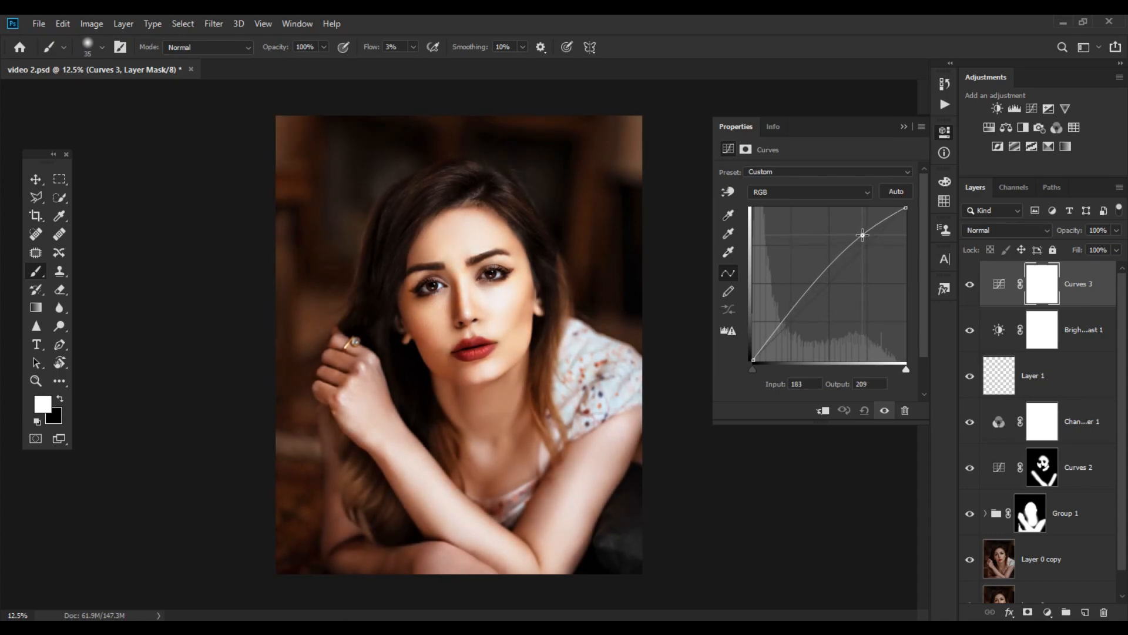
left_click(904, 128)
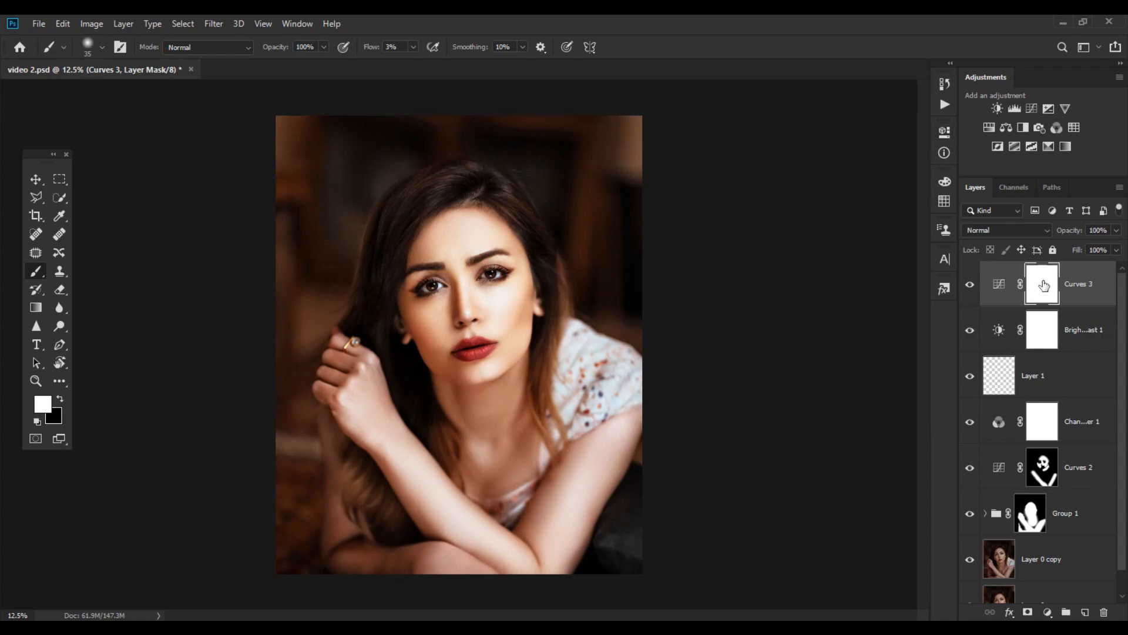
key("ctrl+i")
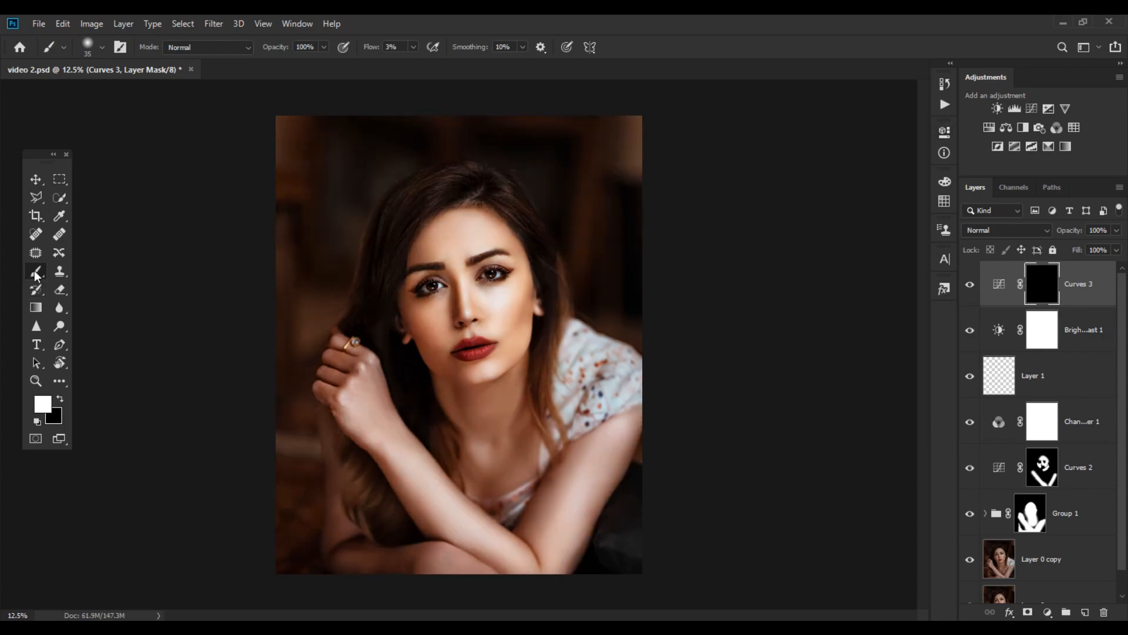
Step: Paint white at 100% flow on the new Curves mask over the white and iris of the eye on the portrait's right side
left_click(413, 47)
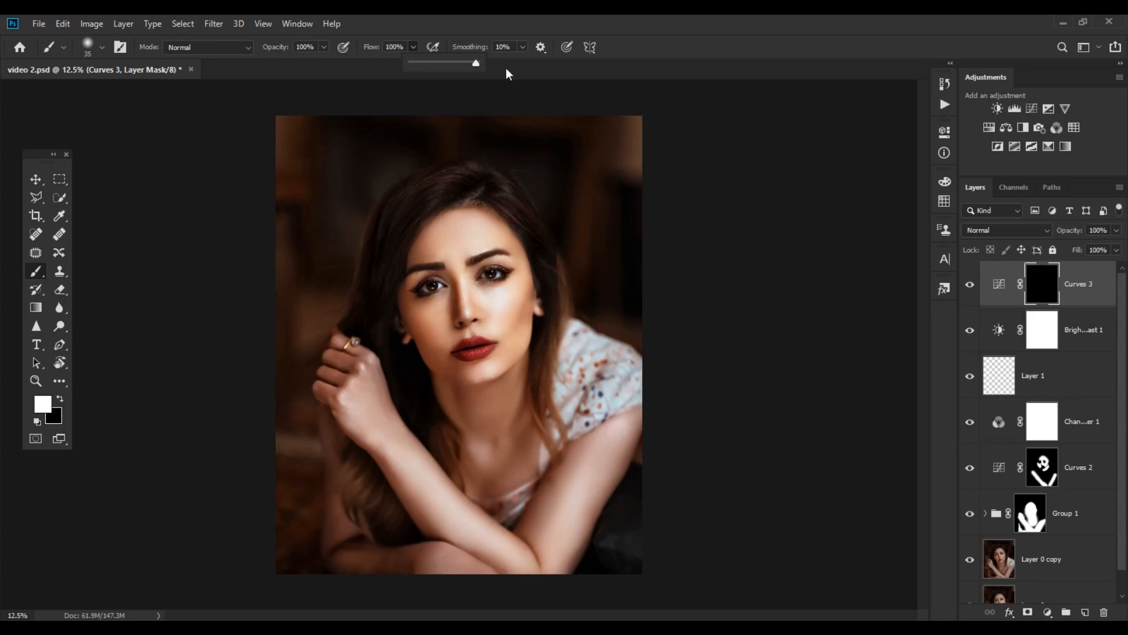
left_click(681, 61)
scroll(551, 302, "up", 5)
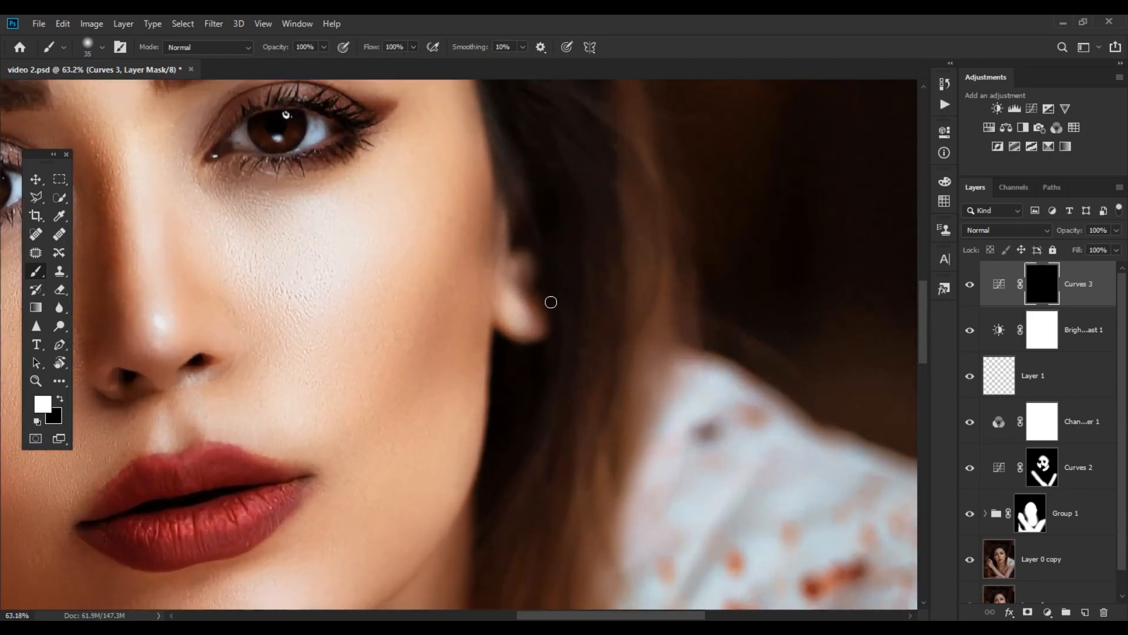
left_click_drag(451, 265, 590, 433)
left_click_drag(463, 356, 615, 330)
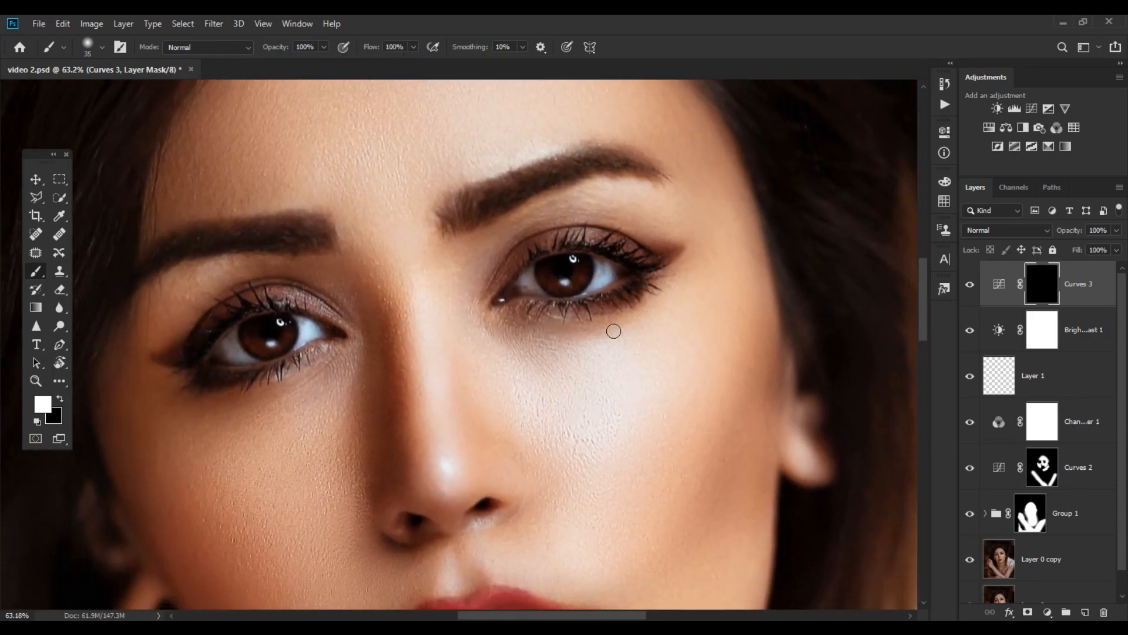
scroll(617, 331, "up", 5)
key("bracketleft")
left_click_drag(514, 370, 539, 323)
key("bracketright")
key("bracketright")
key("bracketright")
key("bracketright")
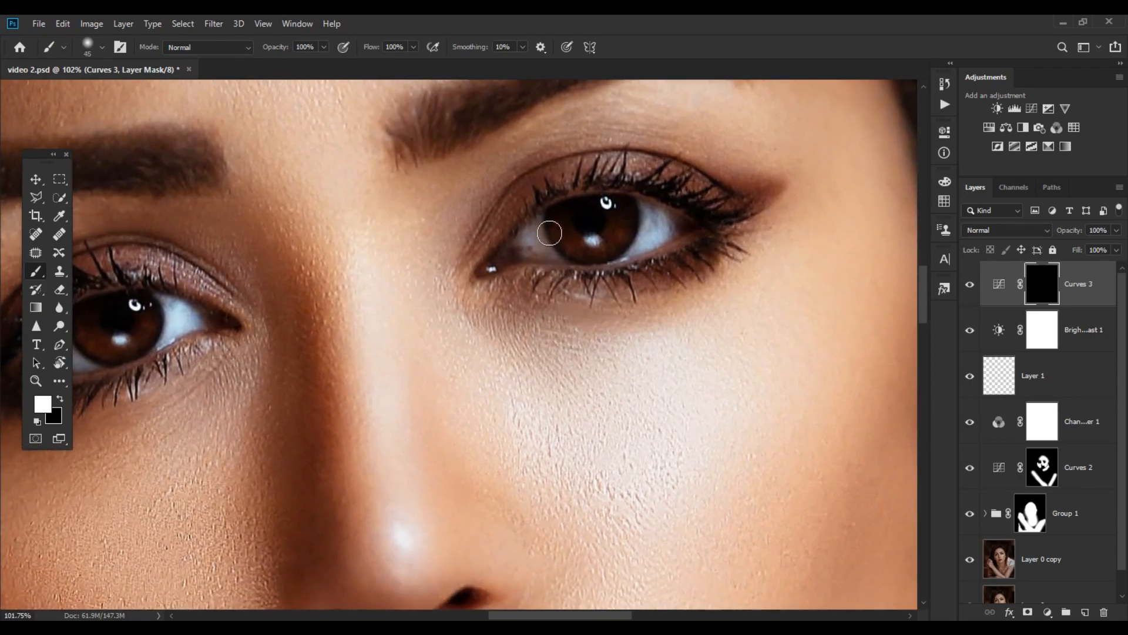
key("bracketleft")
key("bracketleft")
mouse_move(555, 224)
left_mouse_down()
mouse_move(521, 248)
mouse_move(613, 251)
mouse_move(668, 225)
mouse_move(640, 227)
mouse_move(680, 226)
left_mouse_up()
mouse_move(609, 228)
left_mouse_down()
mouse_move(616, 208)
mouse_move(564, 216)
left_mouse_up()
key("bracketright")
key("bracketright")
key("bracketright")
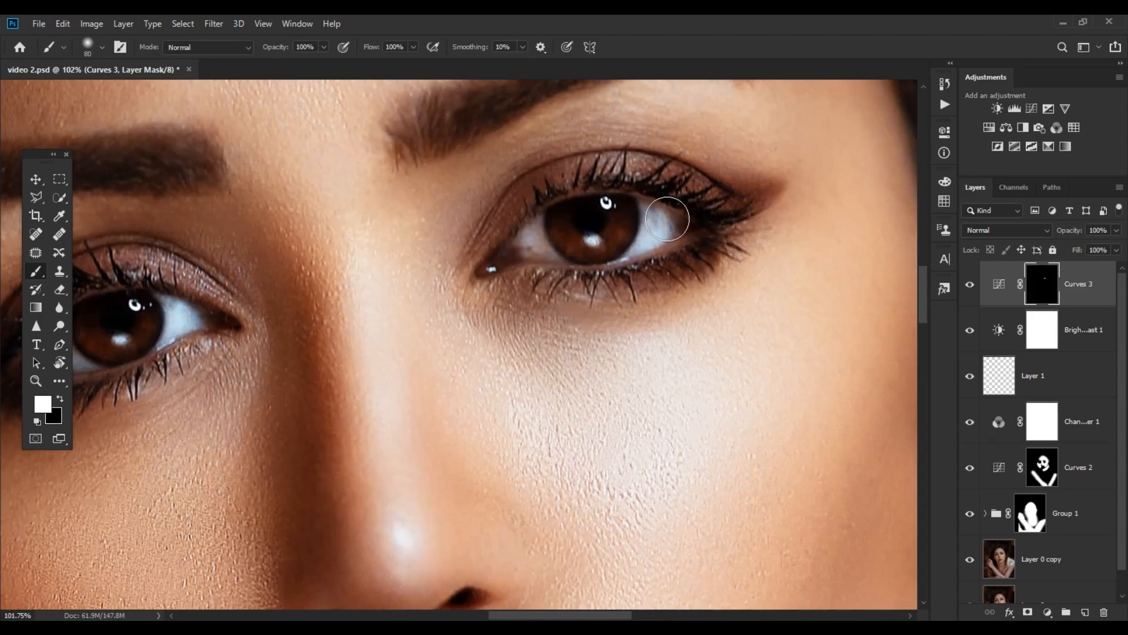
Step: Reveal the Curves brightening on the other eye by painting white on the mask over its white and iris
left_click_drag(508, 317, 890, 271)
key("bracketleft")
key("bracketleft")
mouse_move(455, 308)
left_mouse_down()
mouse_move(504, 282)
mouse_move(453, 283)
mouse_move(433, 311)
left_mouse_up()
key("bracketright")
left_click_drag(552, 276, 580, 276)
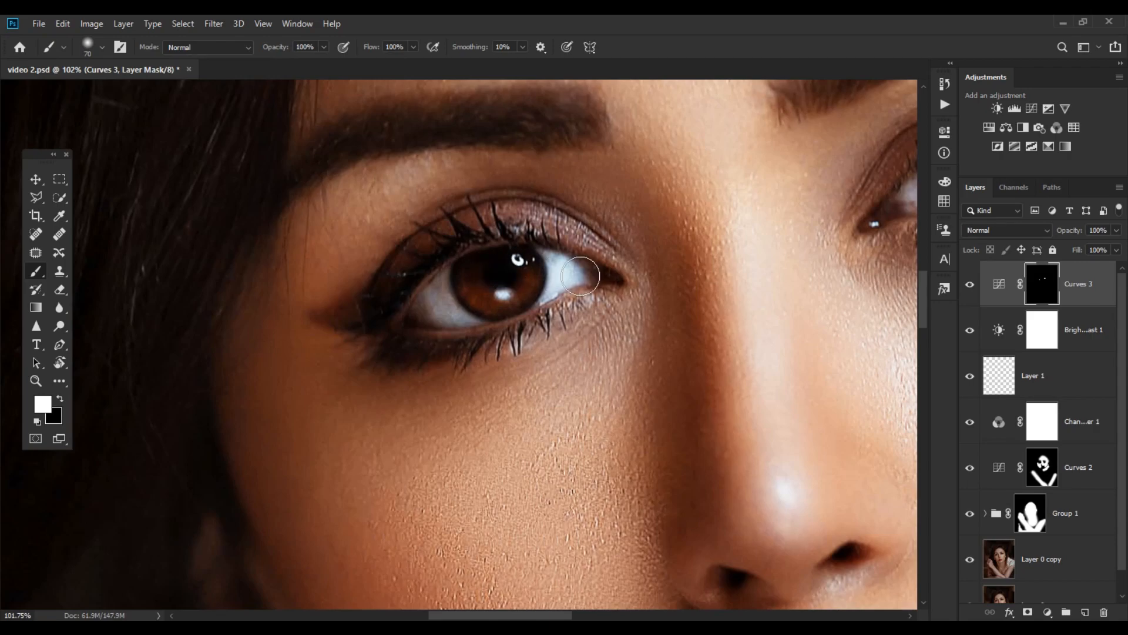
scroll(588, 288, "down", 3)
scroll(583, 322, "down", 5)
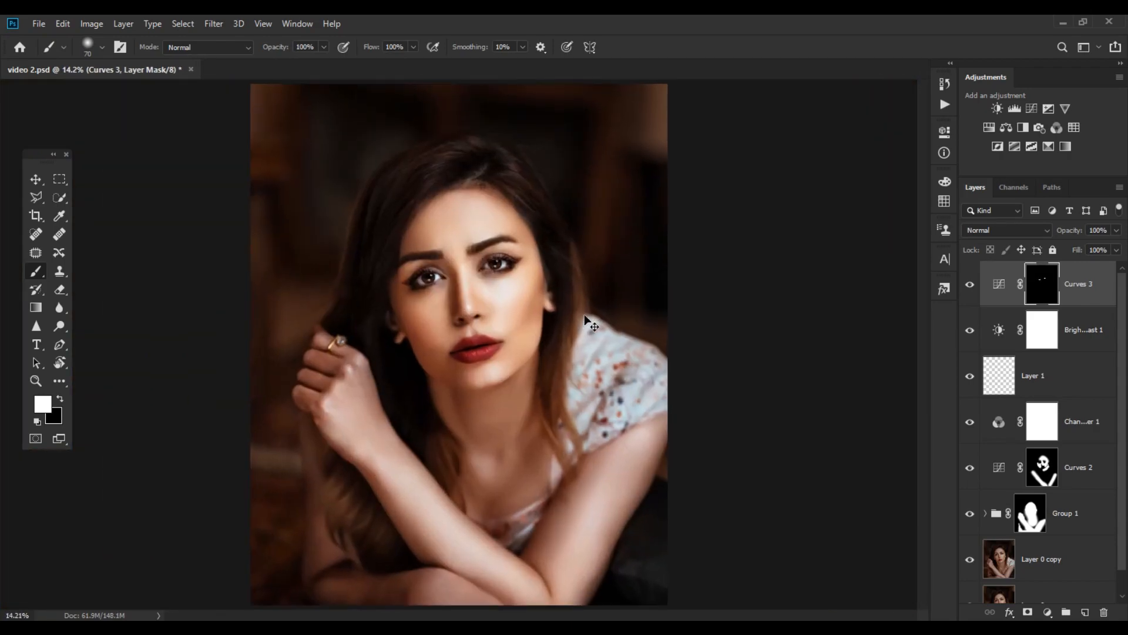
Step: Compare the portrait with the Curves 3 layer hidden and shown, and inspect the brightened eyes up close and in the full image
left_click(970, 285)
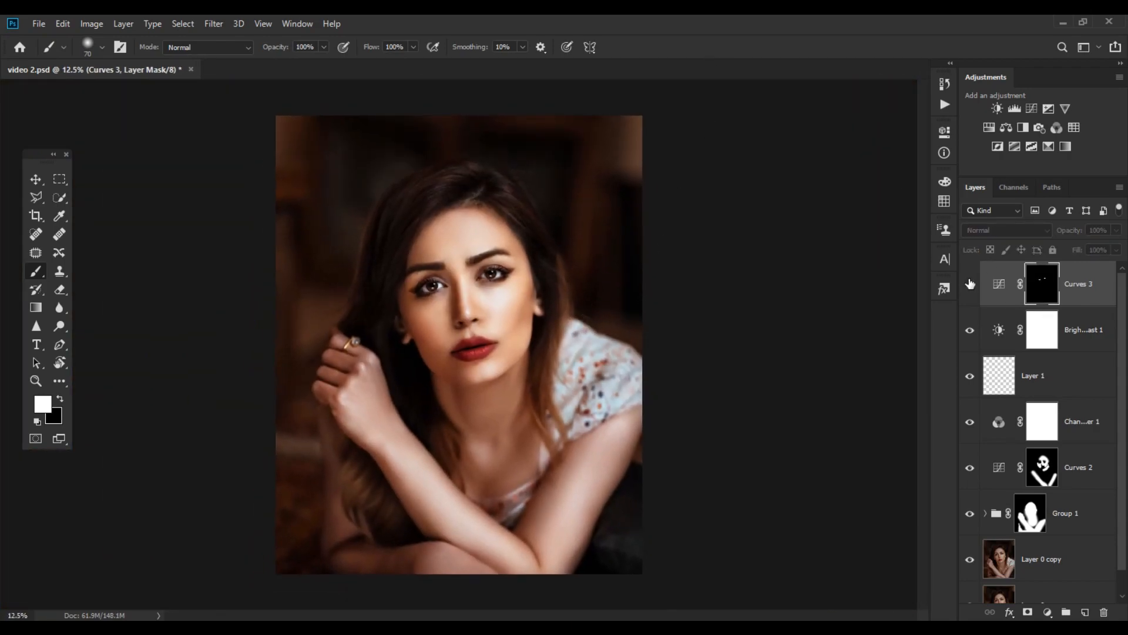
left_click(970, 284)
scroll(486, 307, "up", 5)
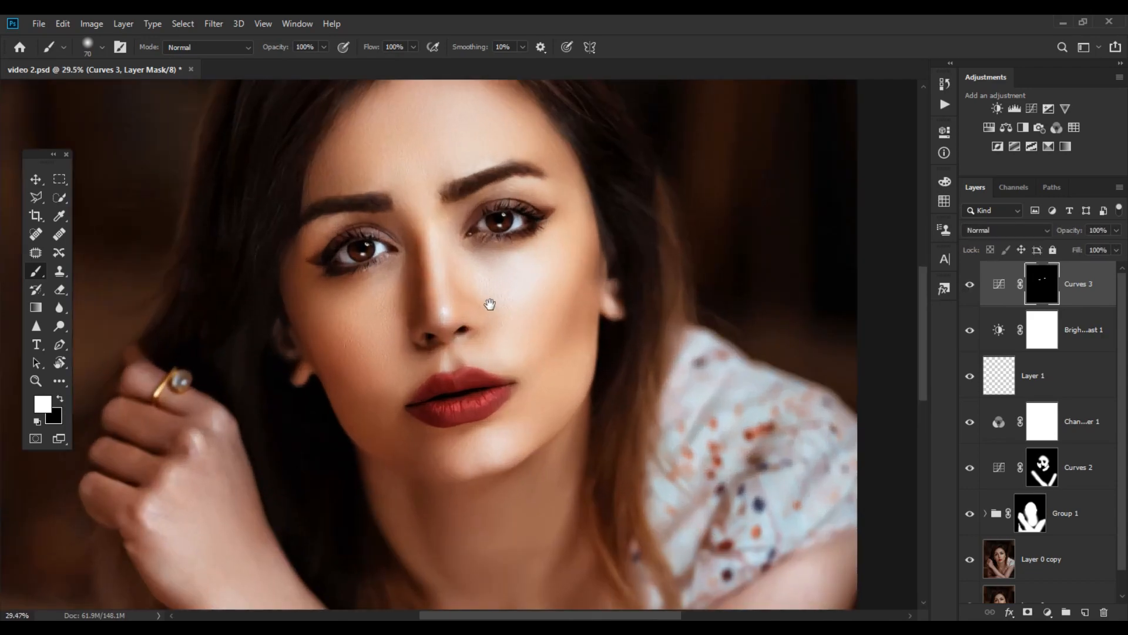
key("bracketright")
key("bracketright")
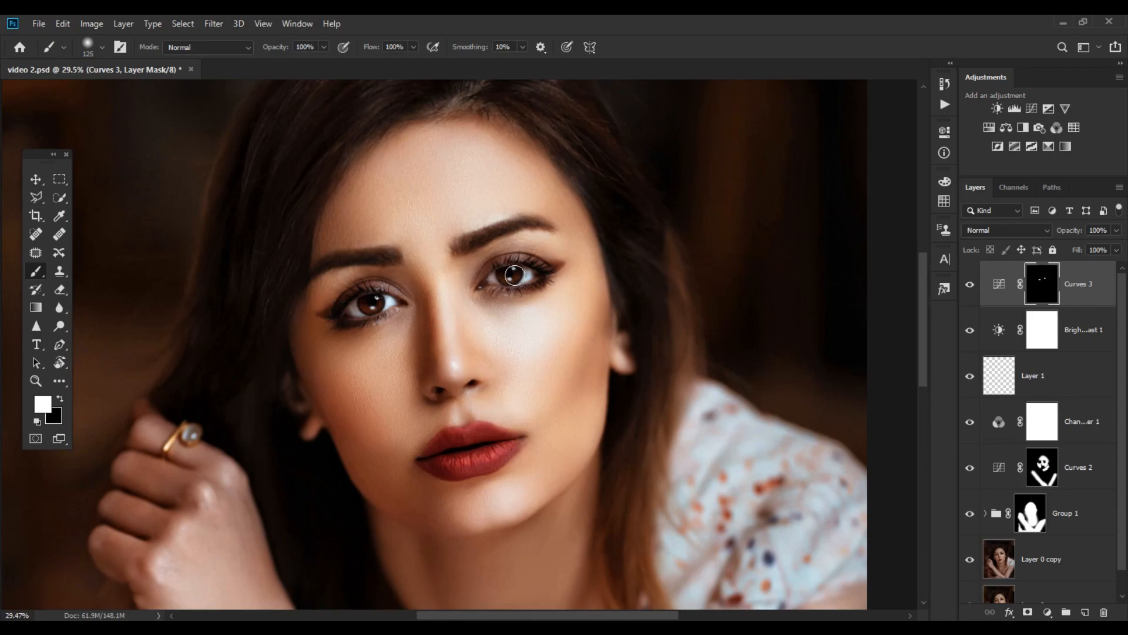
scroll(580, 346, "down", 4)
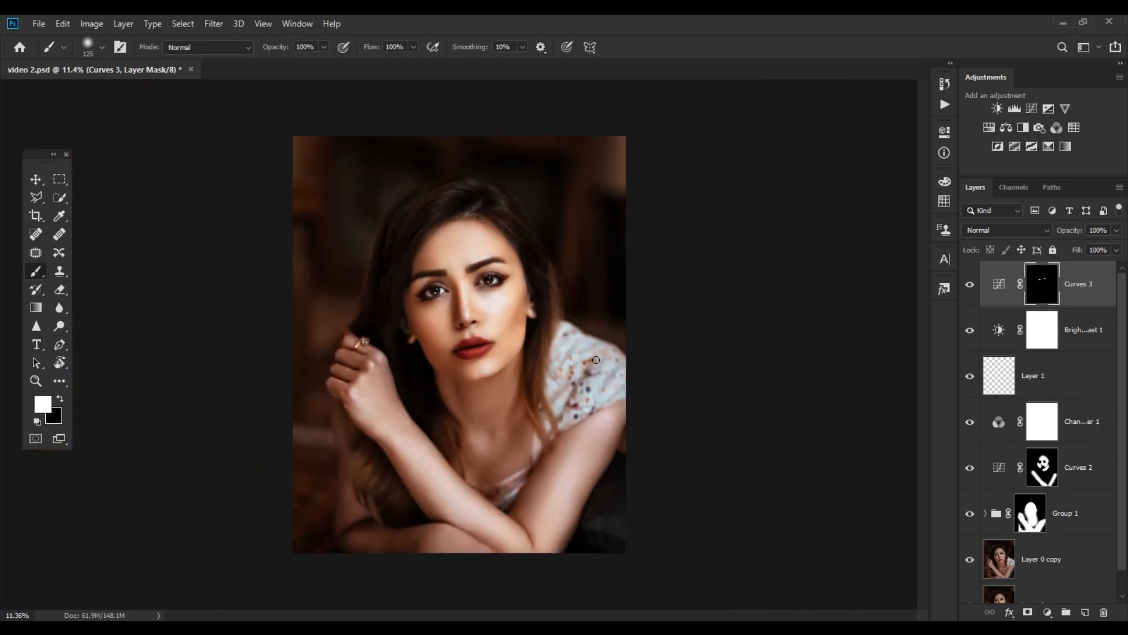
scroll(596, 353, "up", 1)
scroll(595, 351, "down", 1)
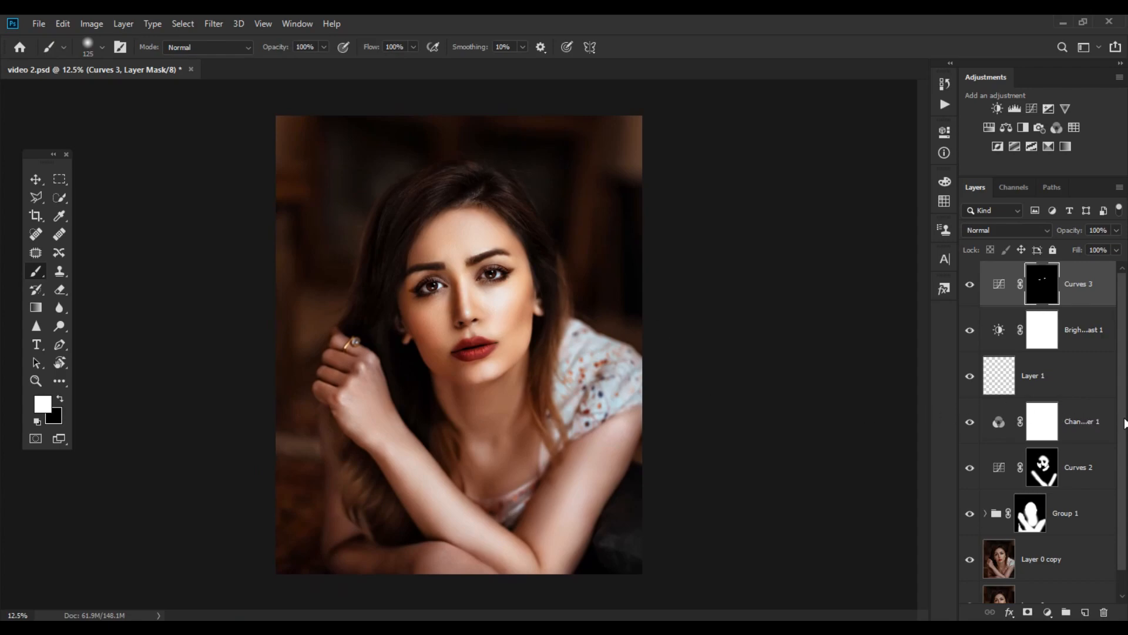
Step: Compare the original Layer 0 alone with the full retouched layer stack several times, leaving all layers shown
scroll(1124, 422, "down", 1)
left_click(971, 581, "alt")
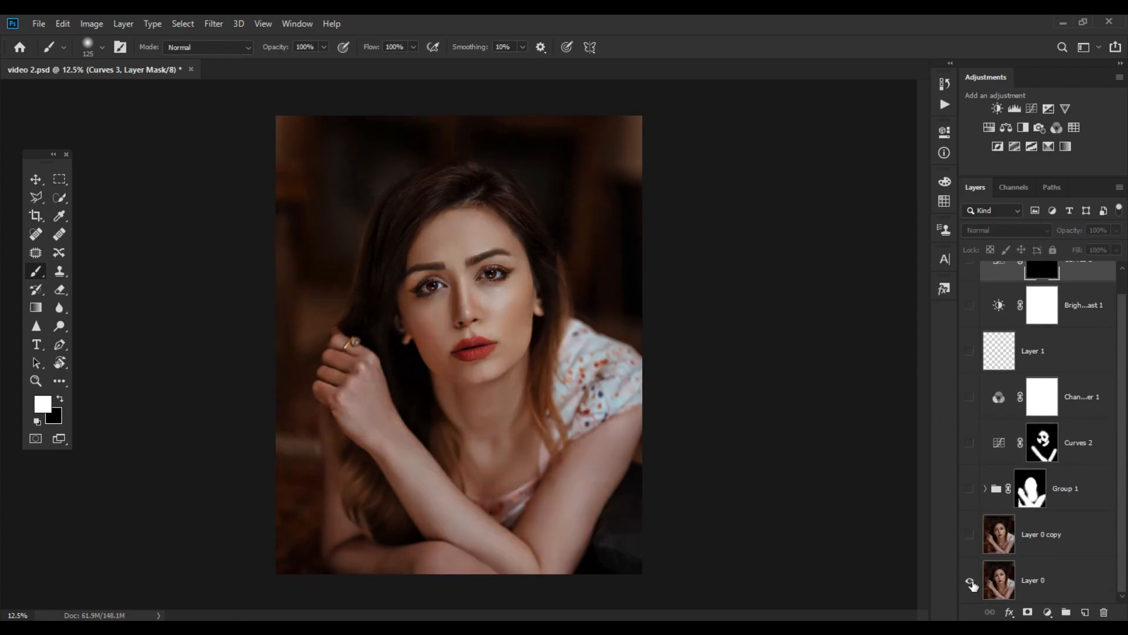
left_click(971, 581, "alt")
left_click(971, 581, "alt")
left_click(971, 582, "alt")
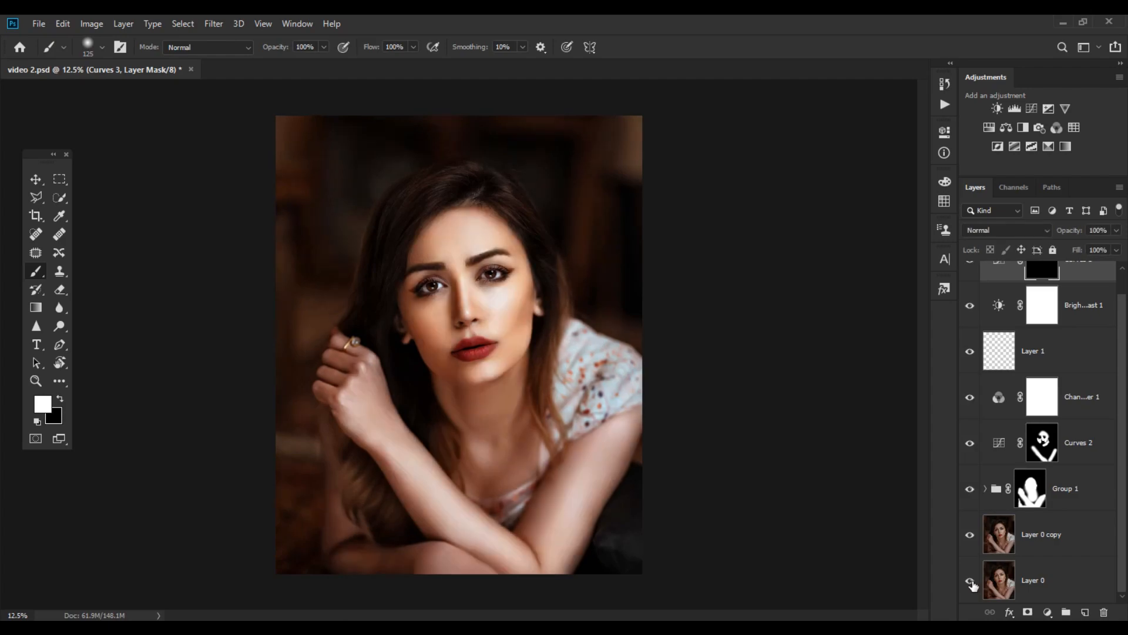
left_click(970, 582, "alt")
left_click(971, 581, "alt")
left_click_drag(1124, 422, 1125, 388)
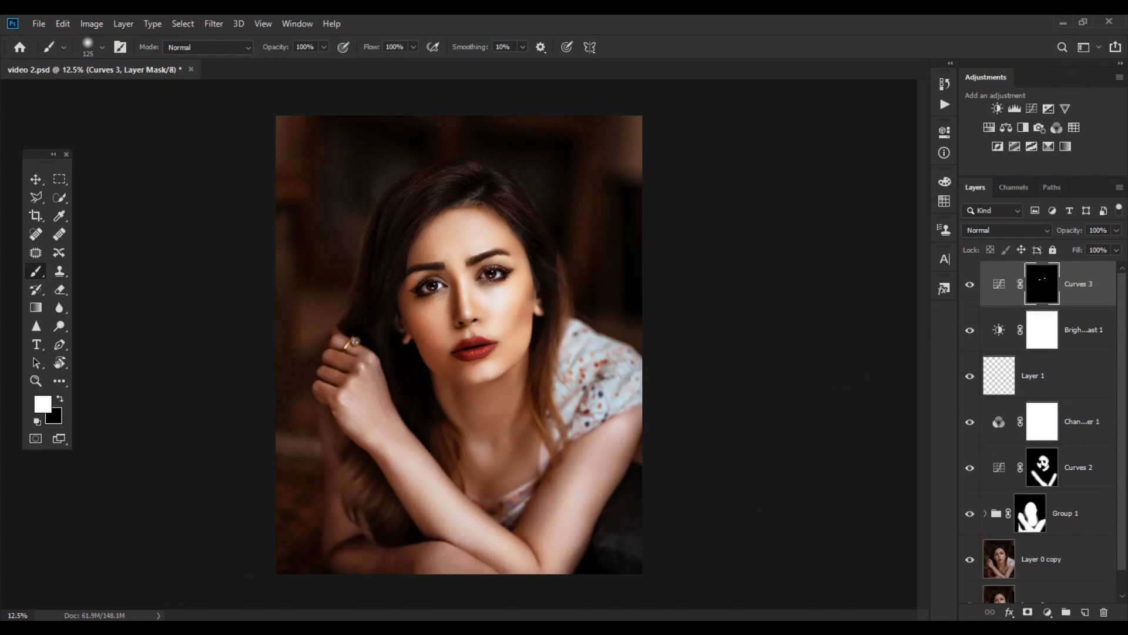
Step: Place the new logo 1234 image from the FINAL LOGO folder onto the portrait and scale it proportionally to 8%
left_click(209, 588)
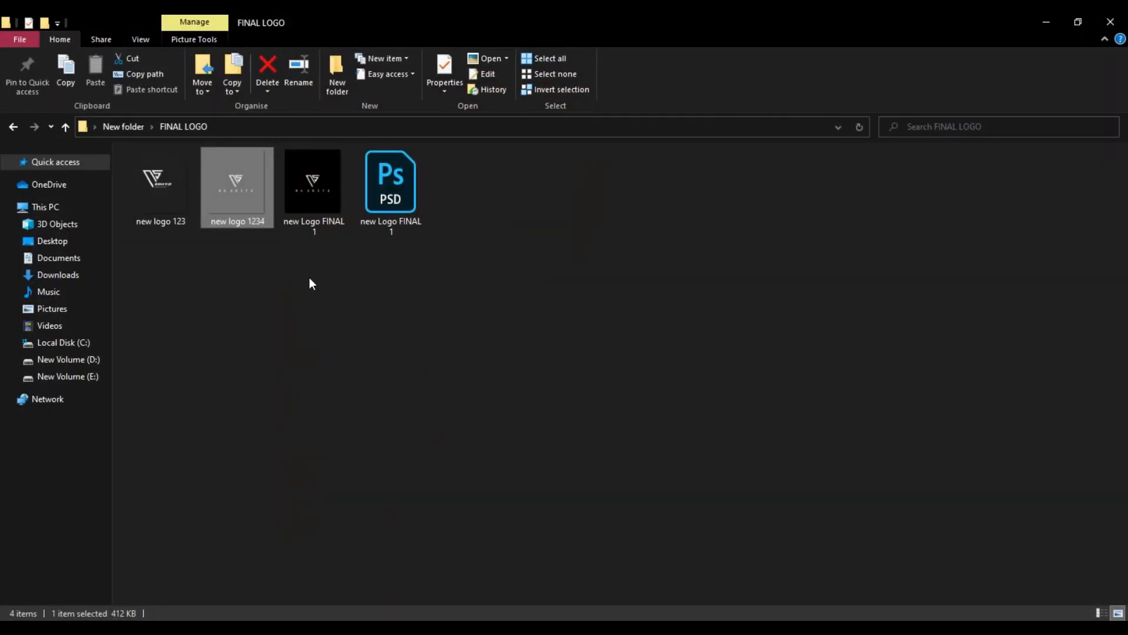
left_click_drag(248, 190, 404, 393)
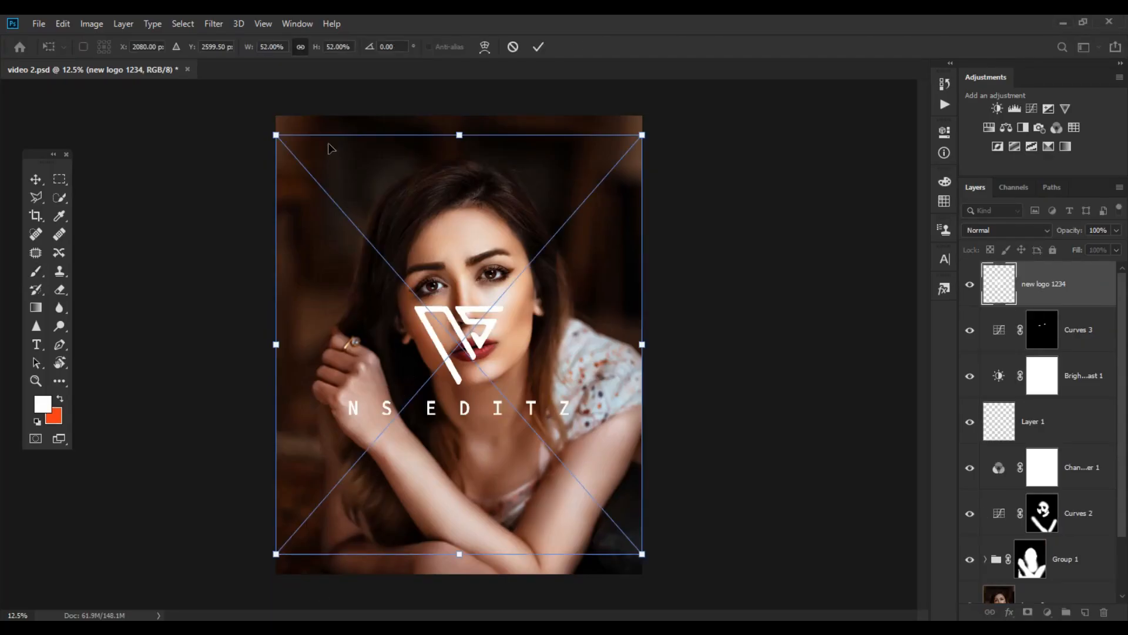
left_click(313, 52)
key("Down")
key("Down")
key("Down")
key("Down")
key("Down")
key("Down")
key("Down")
key("Down")
key("Down")
key("Down")
key("Down")
key("Down")
key("Down")
key("Down")
key("Down")
key("Down")
key("Down")
key("Down")
key("Down")
key("Down")
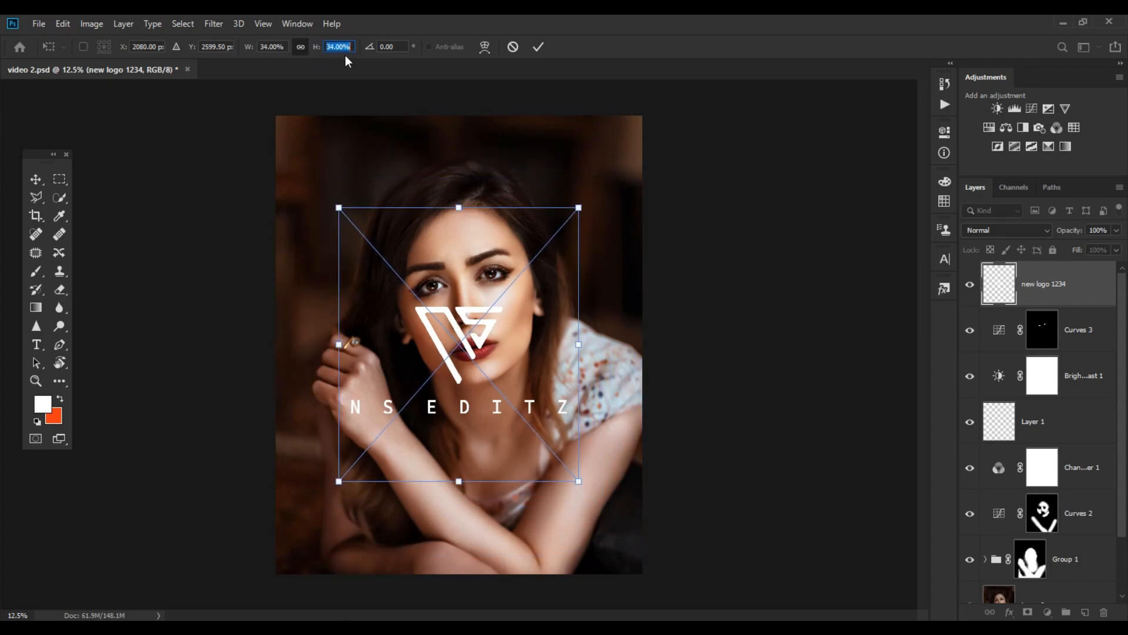
key("Down")
key("Down")
key("Down")
key("Down")
key("Down")
key("Down")
key("Down")
key("Down")
key("Down")
key("Down")
key("Down")
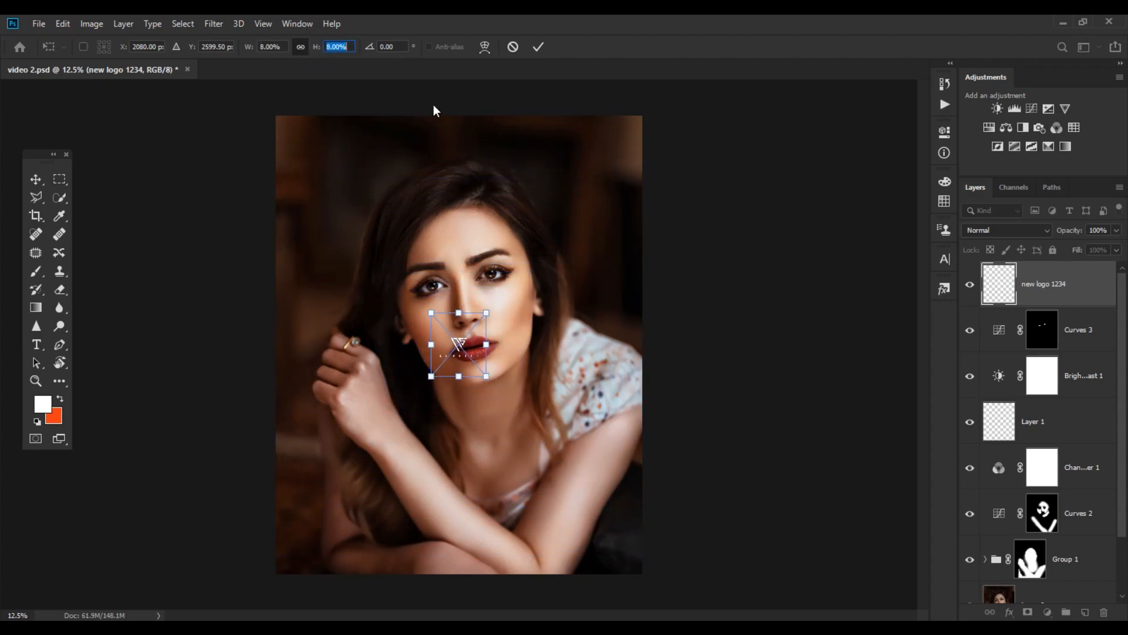
left_click(542, 48)
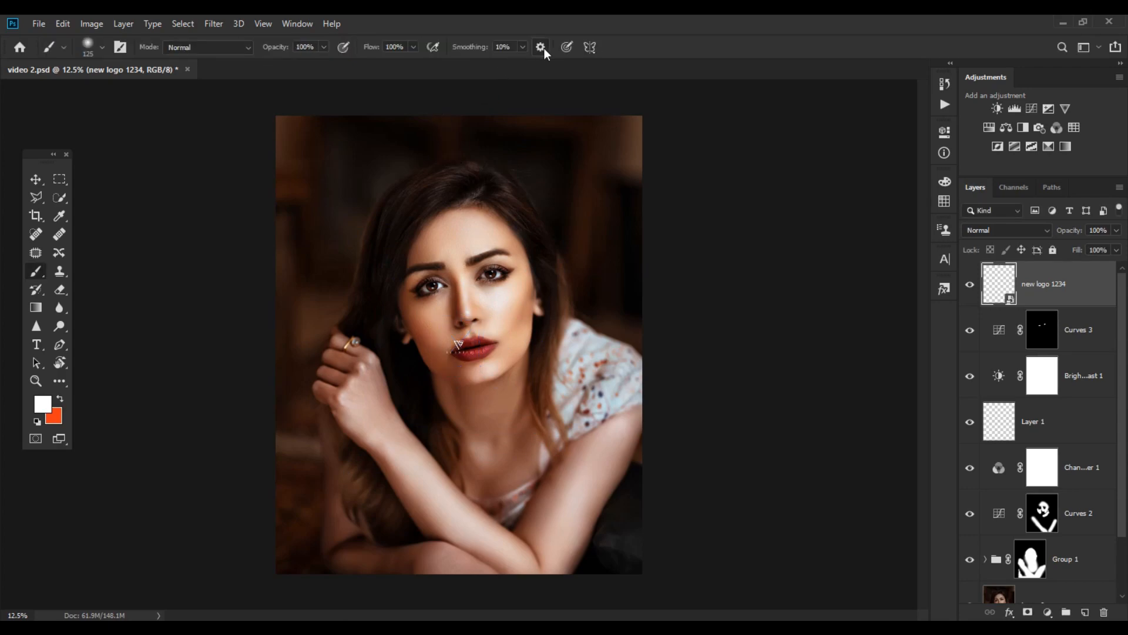
Step: Move the small logo onto the dark background left of the woman's hair and flatten the image
left_click(36, 180)
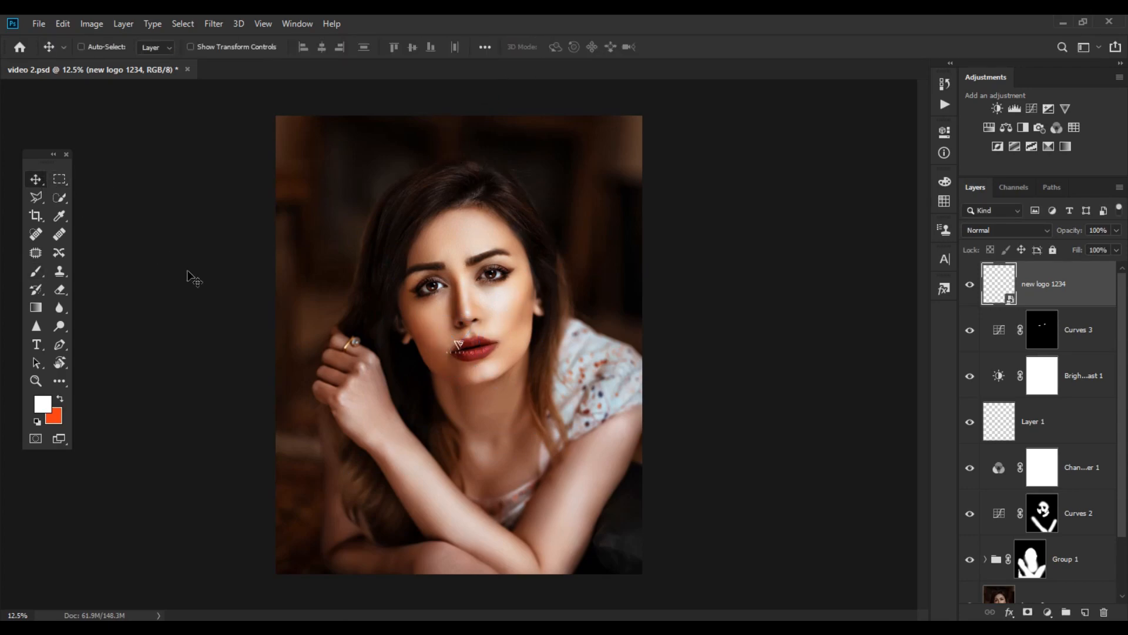
left_click_drag(449, 362, 309, 240)
right_click(1063, 280)
left_click(918, 464)
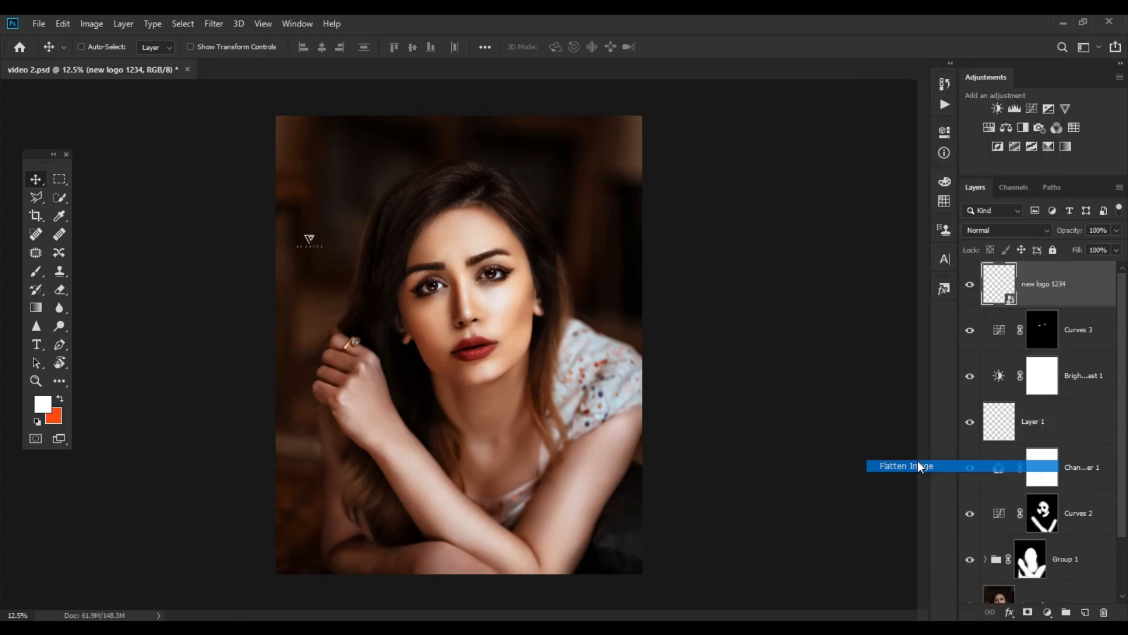